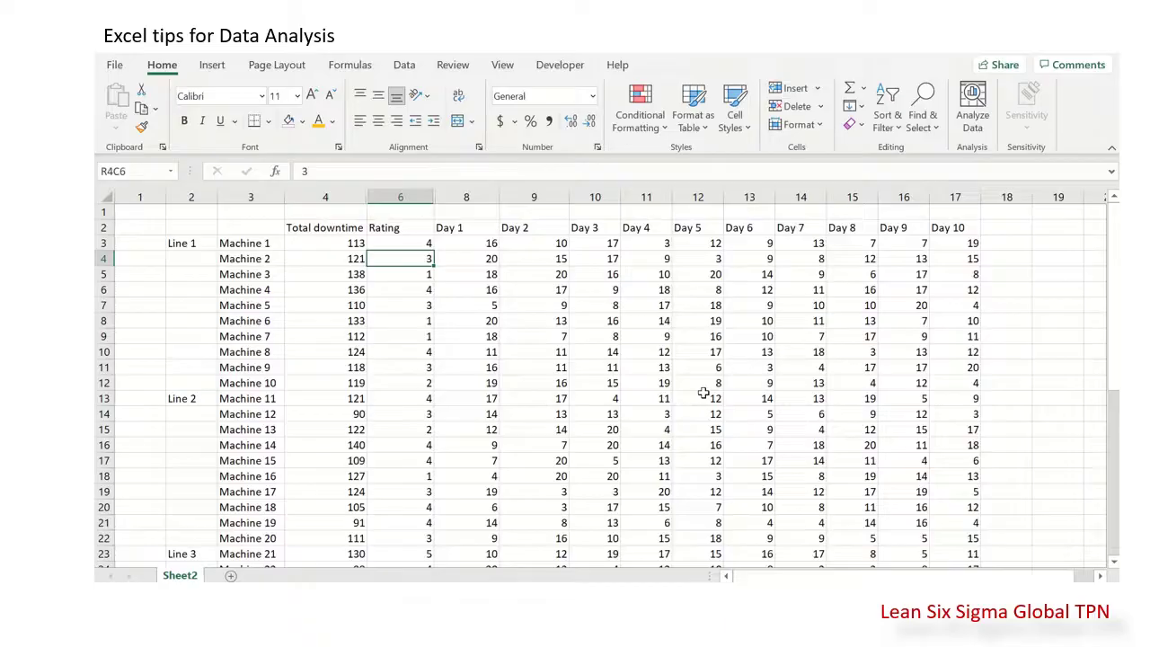
Step: Advance from the intro slide to the machine downtime table on Sheet2
key(Down)
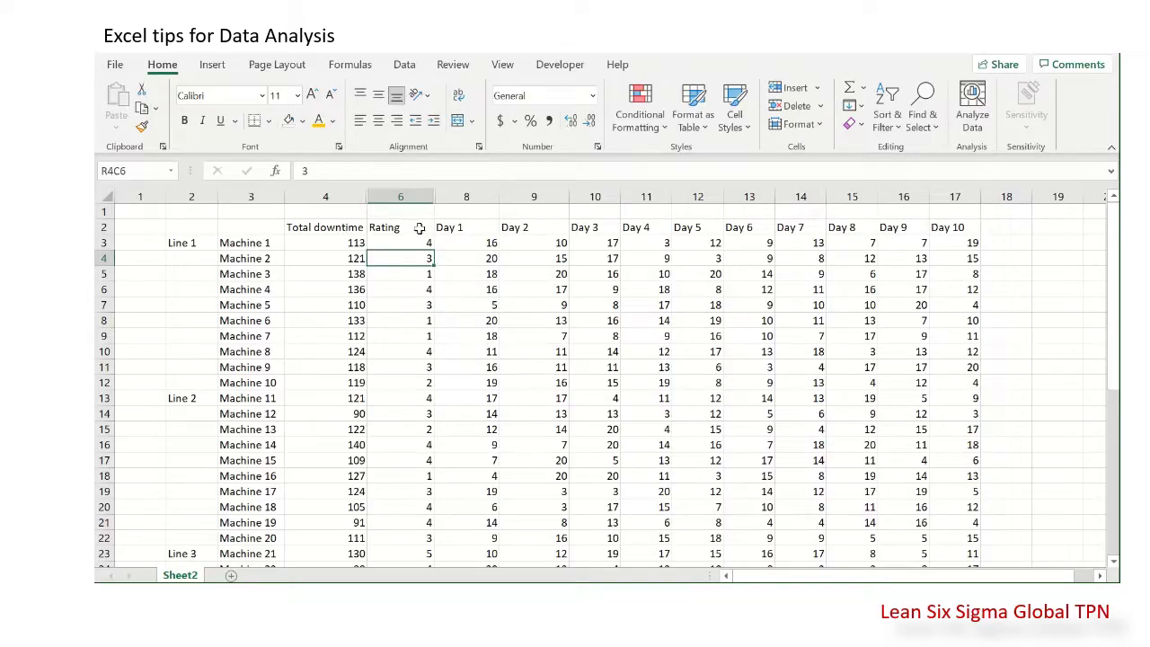
scroll(406, 307, down, 4)
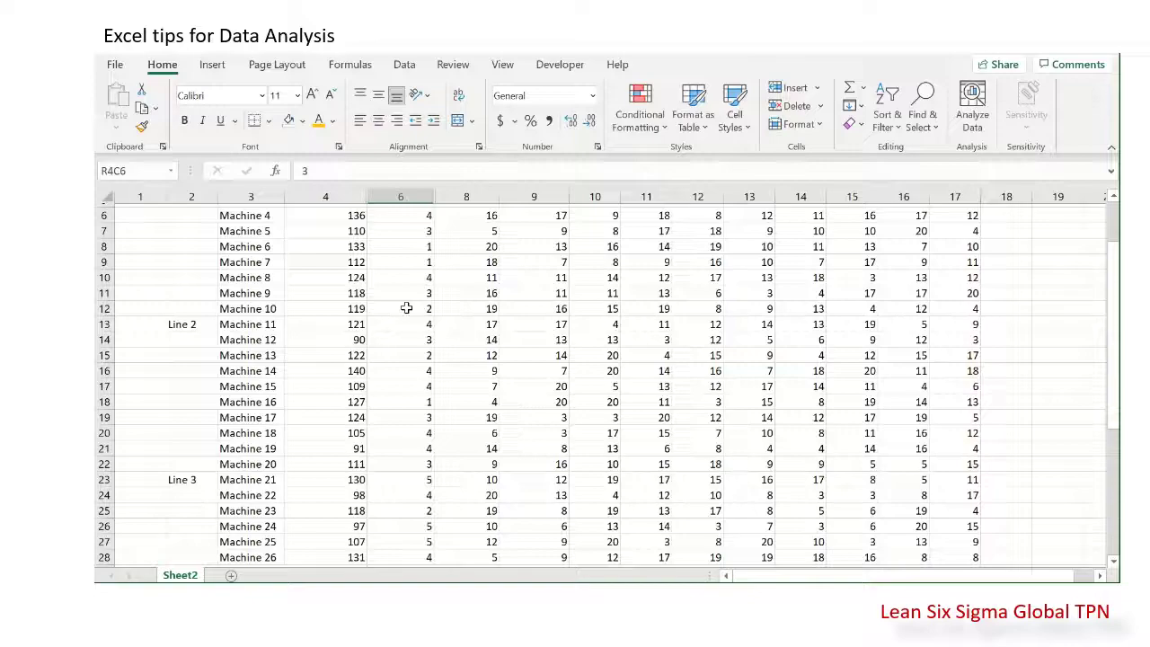
scroll(406, 307, up, 4)
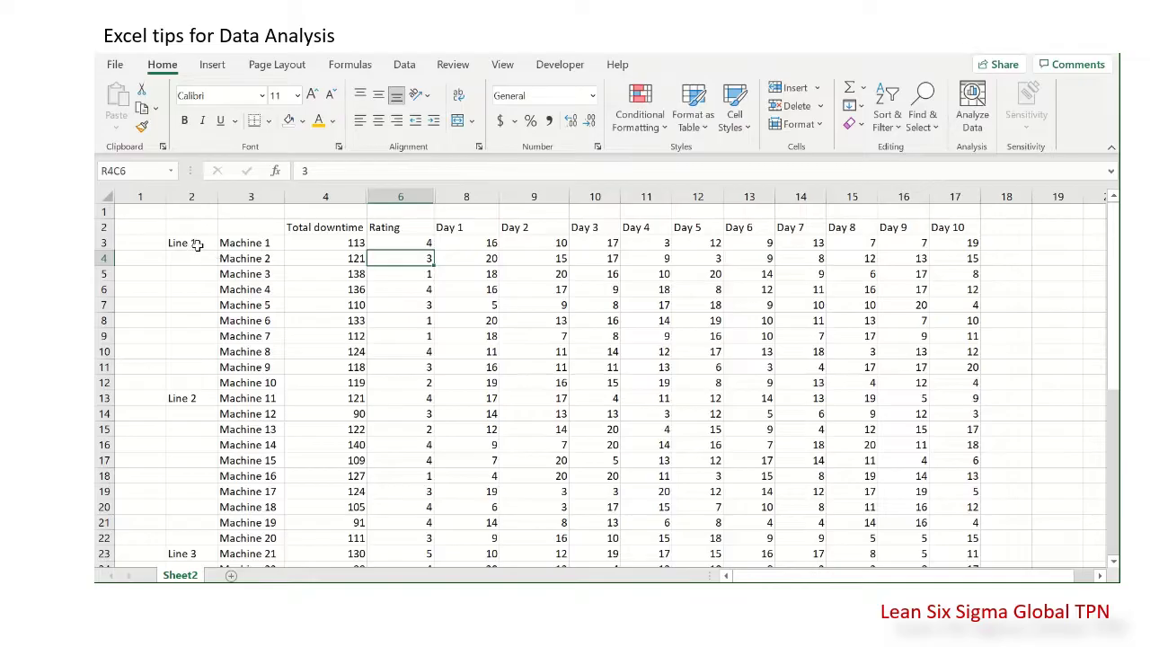
drag(196, 259, 195, 384)
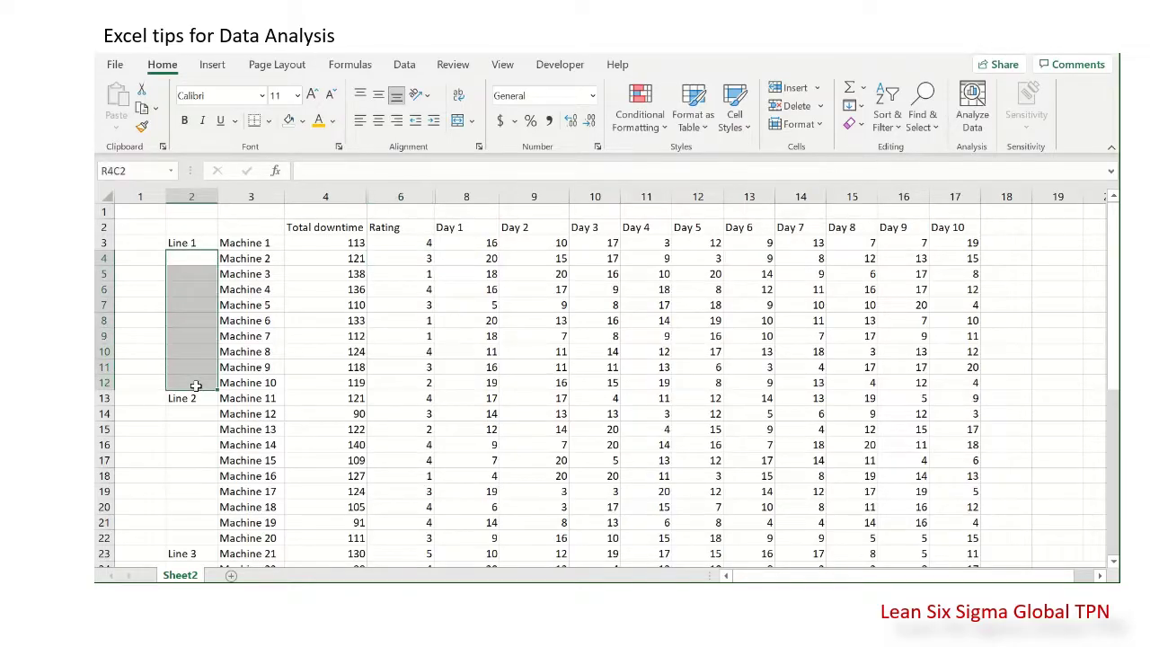
scroll(205, 380, down, 3)
scroll(205, 369, up, 3)
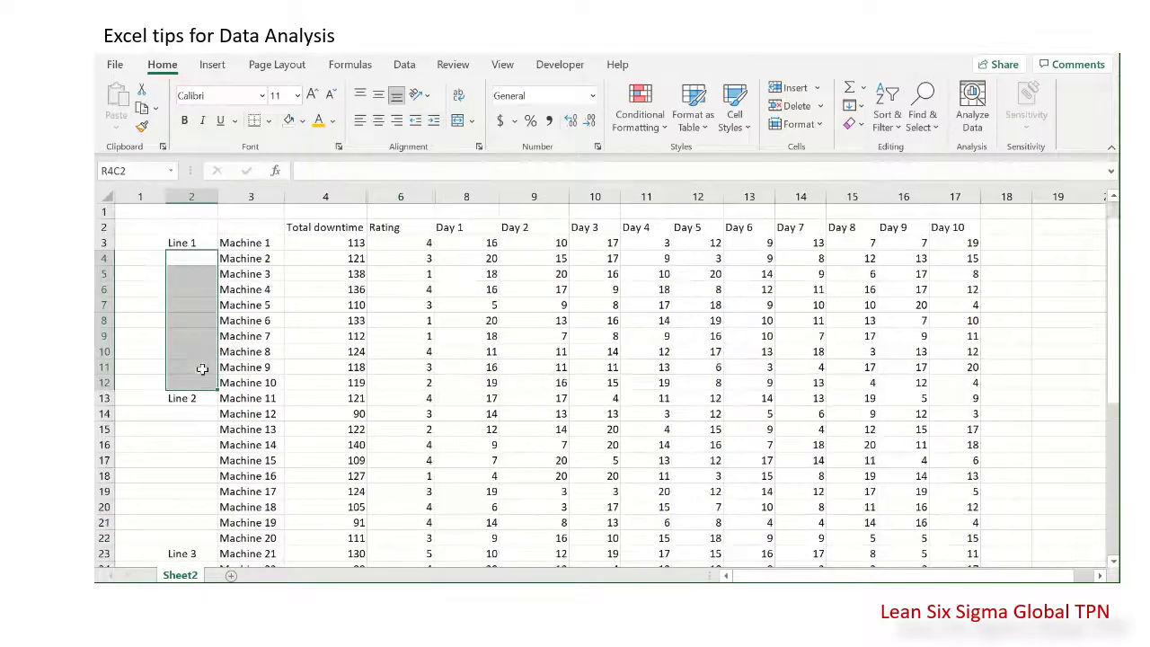
click(193, 244)
drag(193, 243, 200, 535)
key(ctrl+d)
key(ctrl+d)
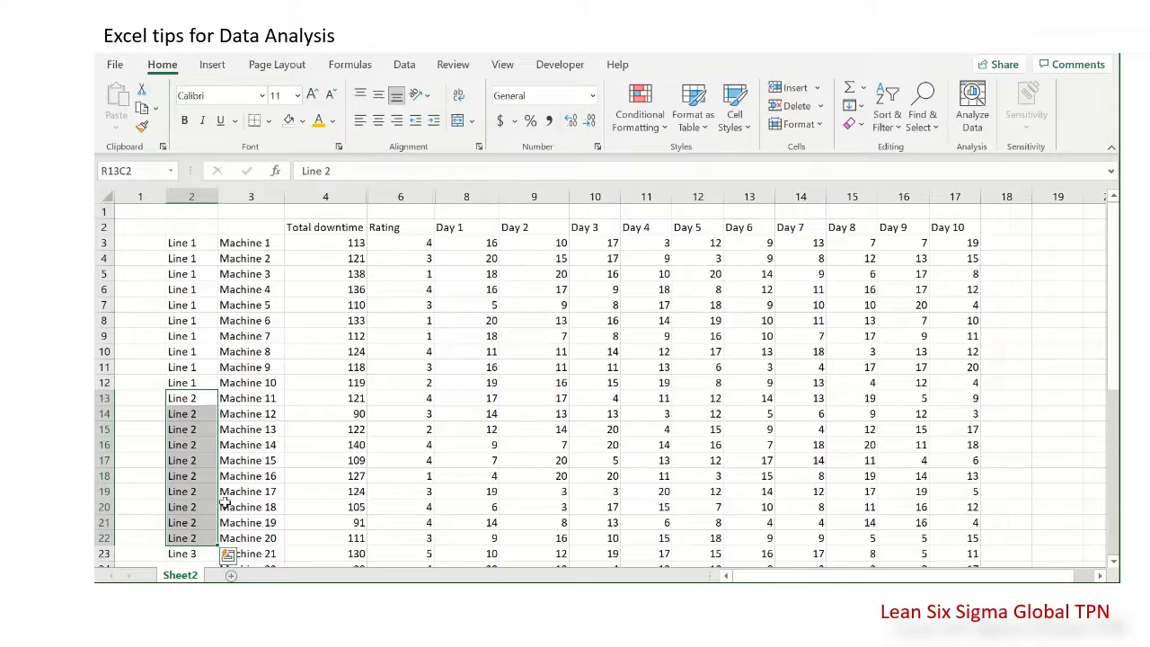
drag(201, 415, 197, 532)
key(Delete)
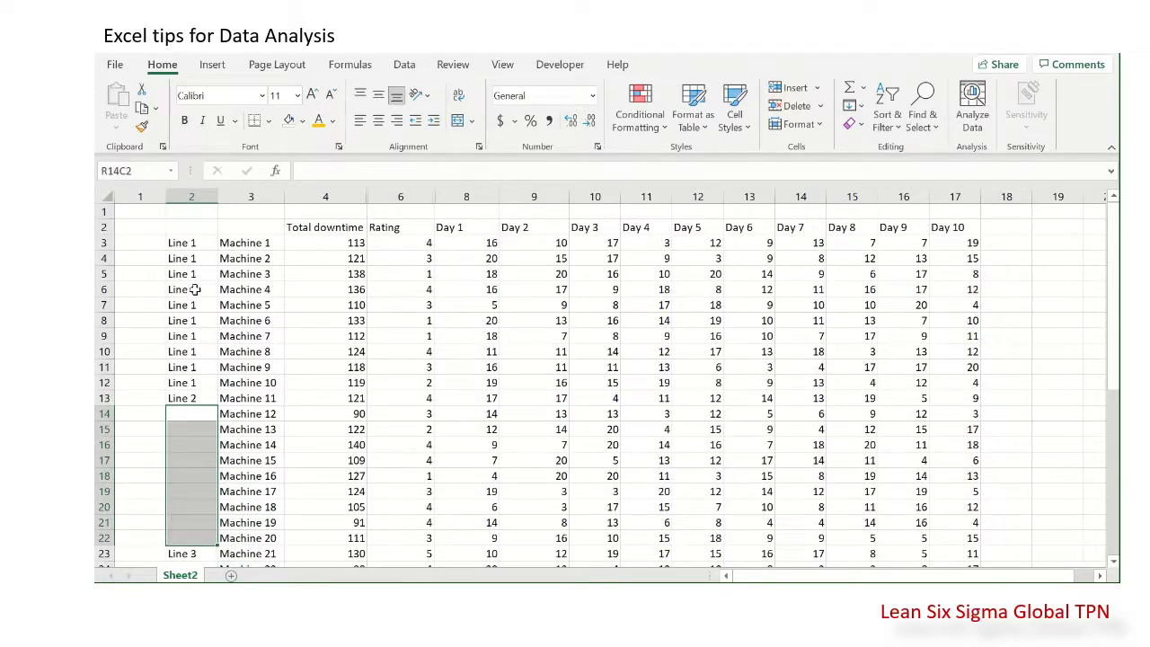
click(191, 258)
drag(192, 257, 193, 381)
key(Delete)
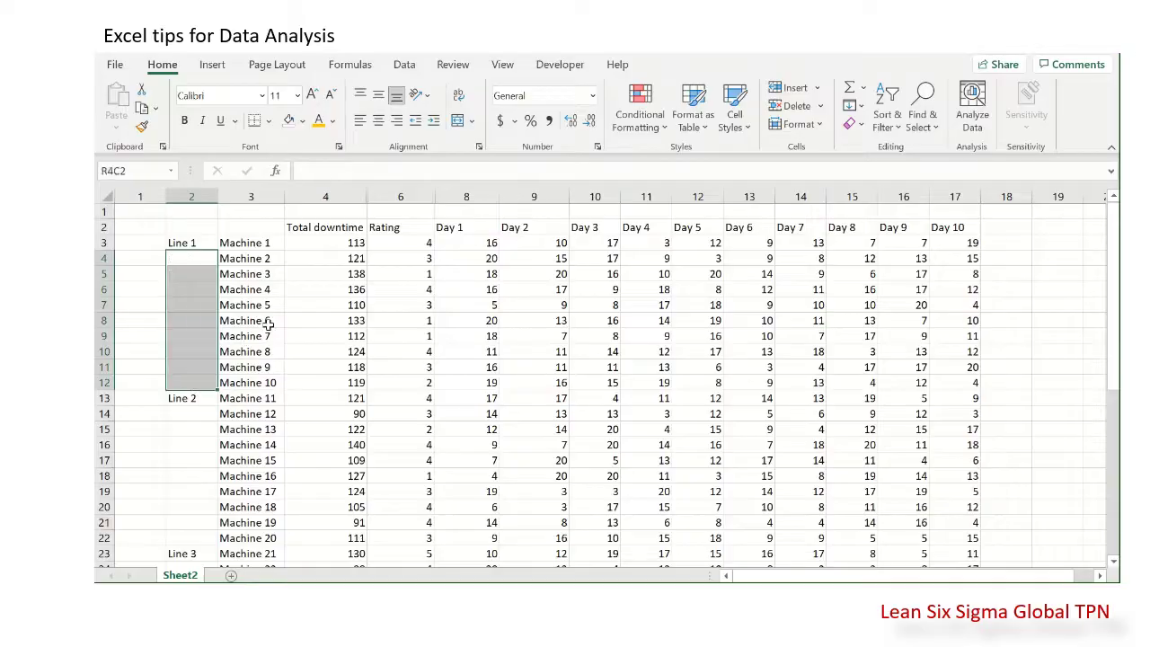
click(270, 319)
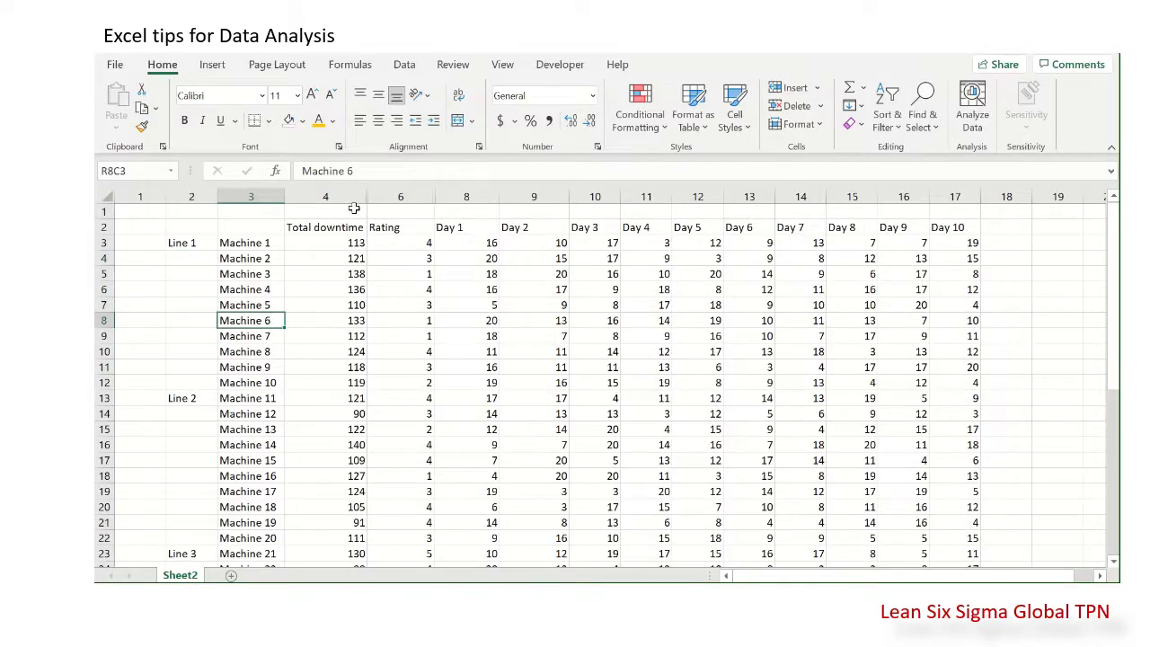
Step: Unhide the Bar Chart column and check Machine 1's bar formula
drag(356, 190, 382, 190)
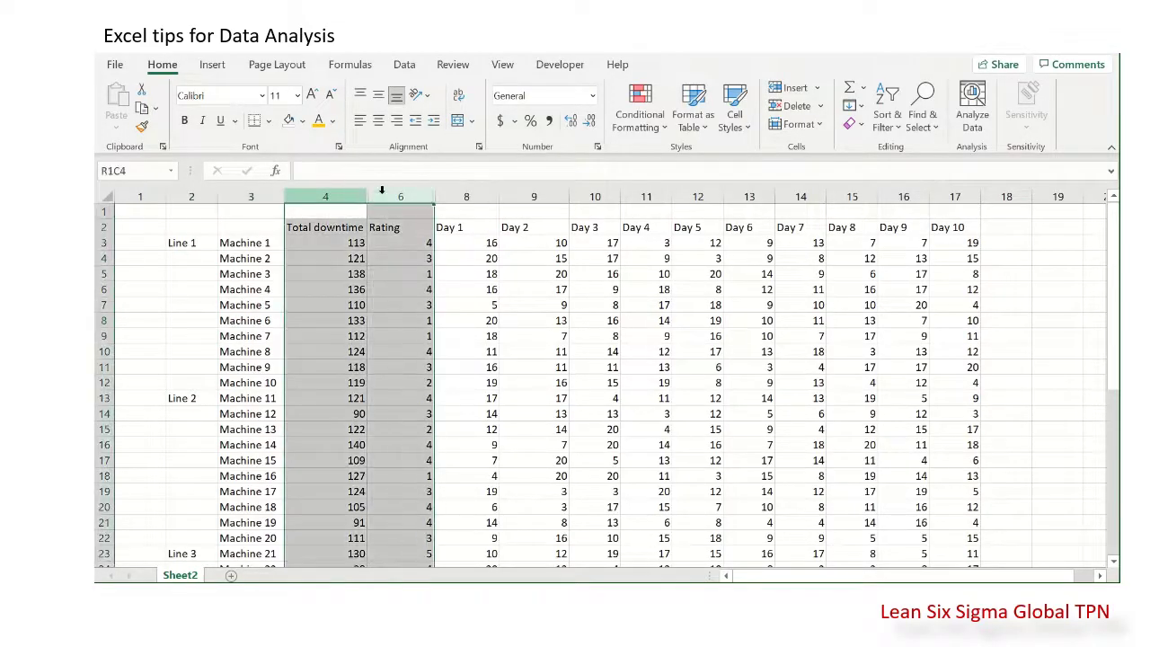
right_click(381, 190)
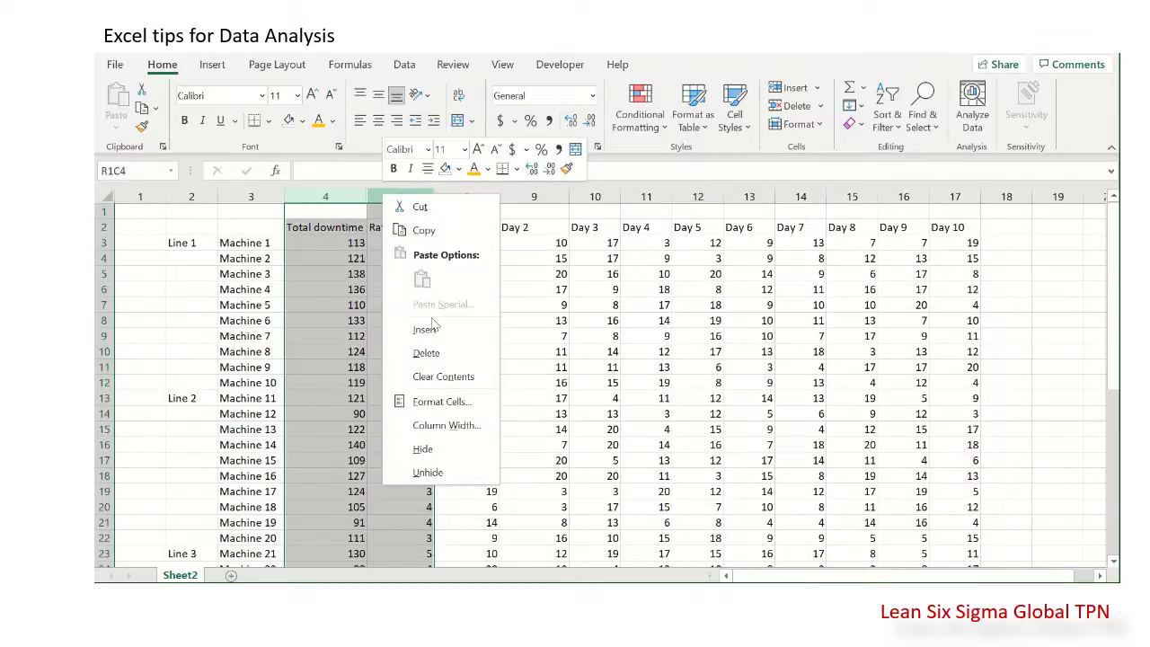
click(427, 471)
click(443, 247)
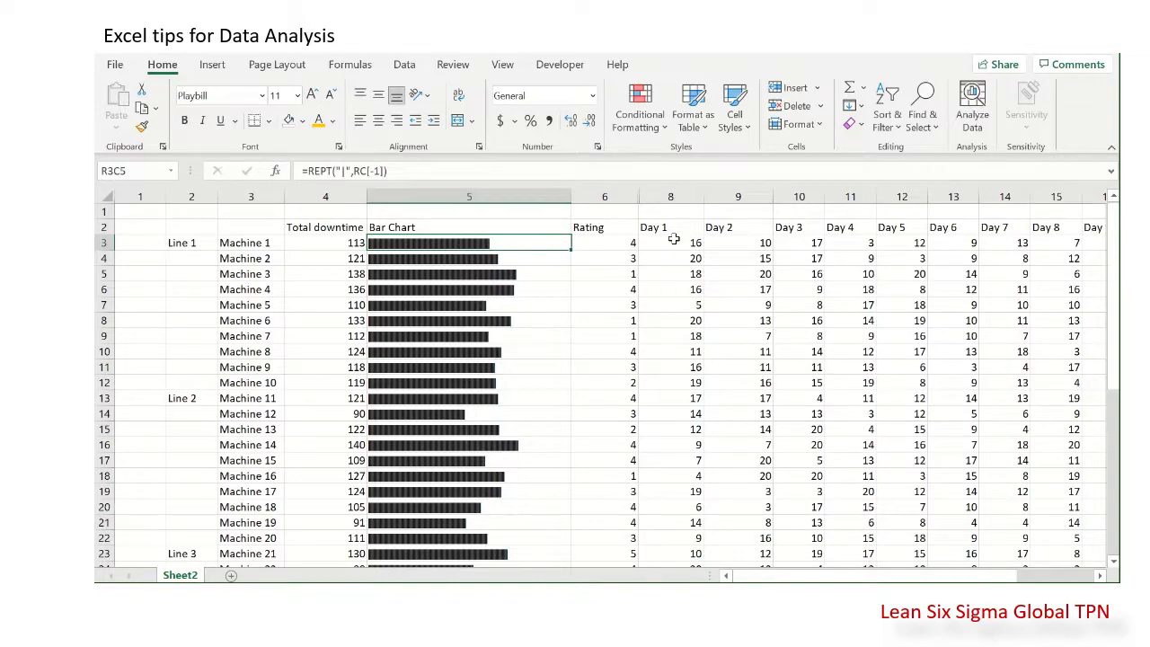
Step: Unhide the star-rating column and check Machine 2's star formula
drag(620, 197, 658, 198)
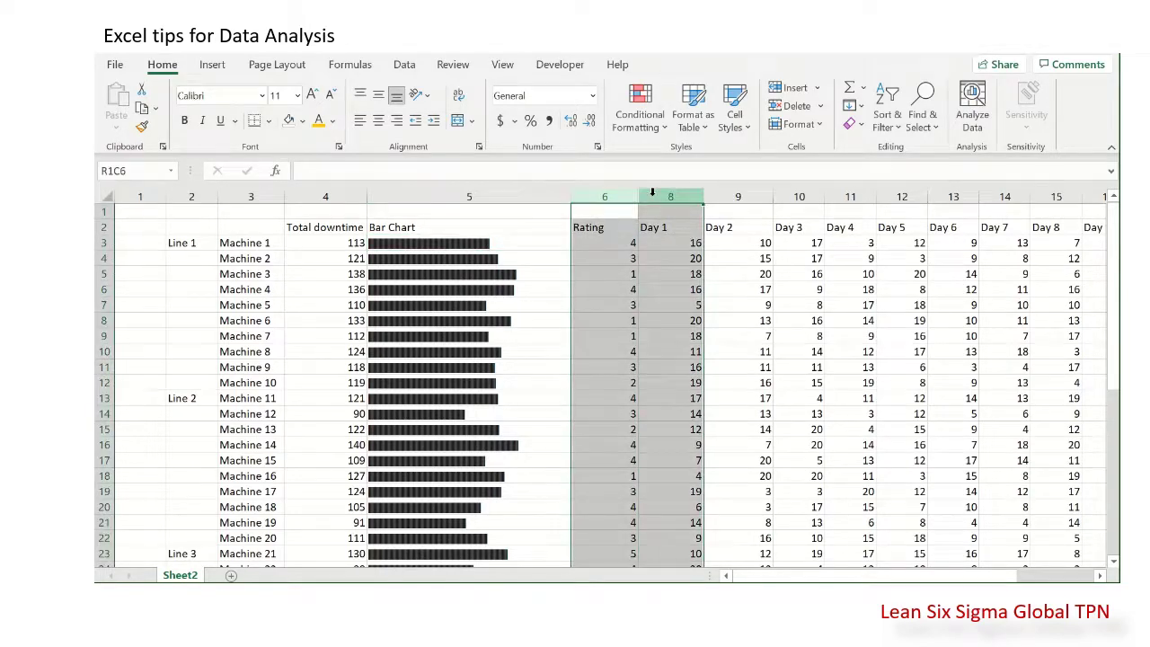
right_click(658, 199)
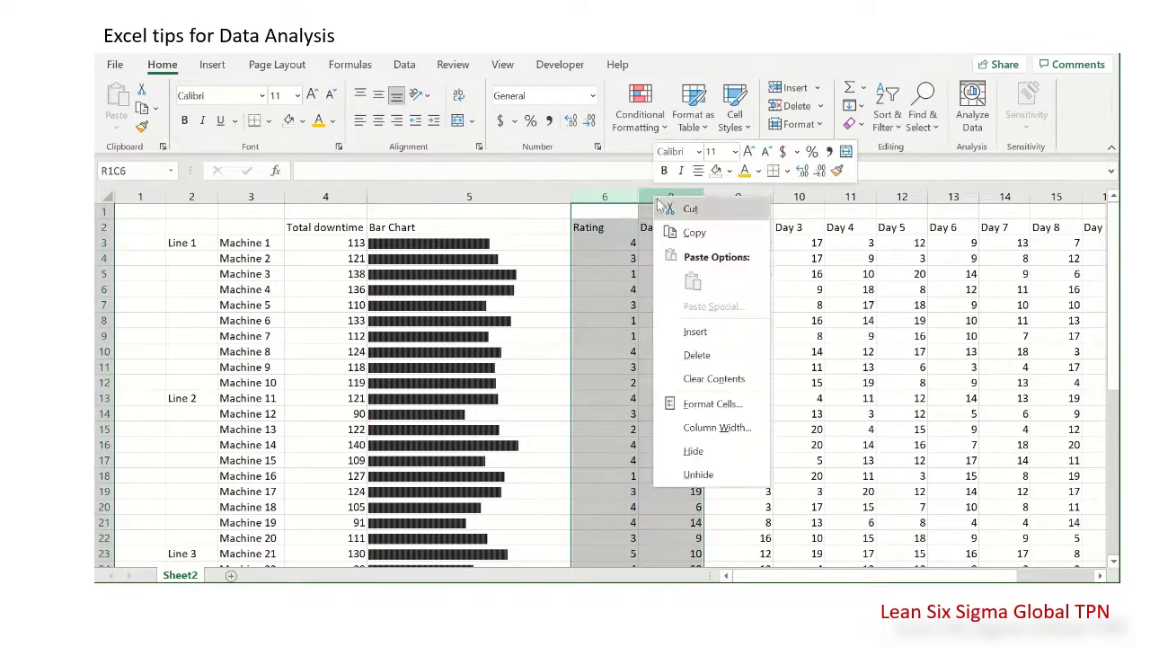
click(721, 473)
click(698, 257)
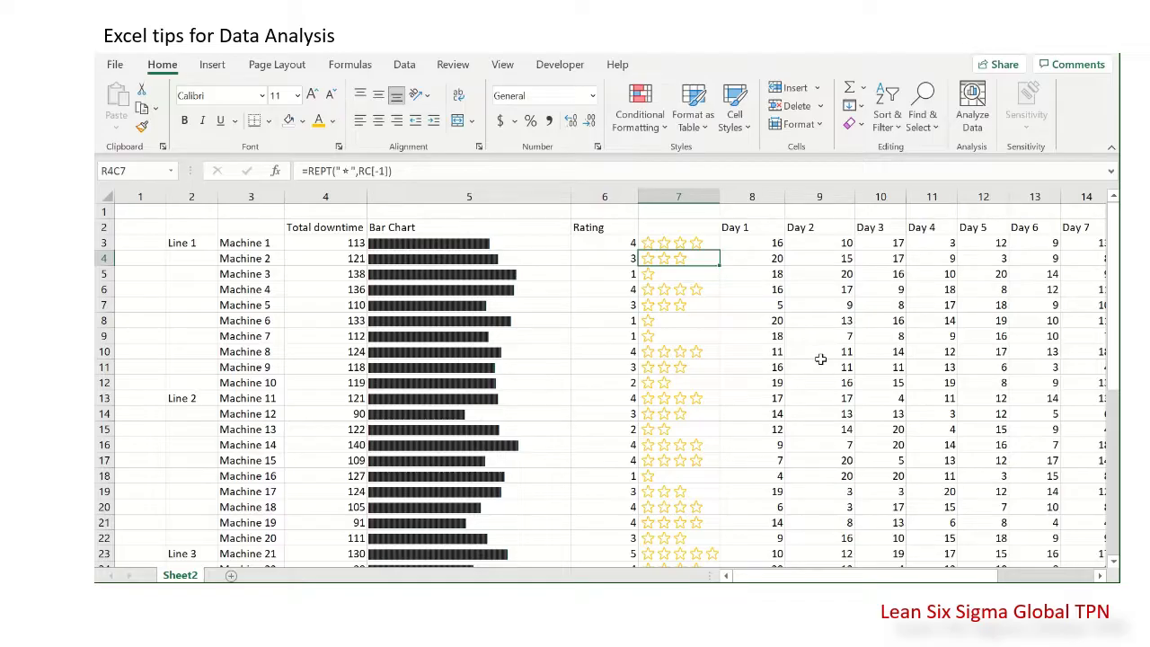
Step: Inspect Machine 13's Day 2 value, the Day 2 column, Machine 13's row and the bar cells
click(839, 426)
click(823, 199)
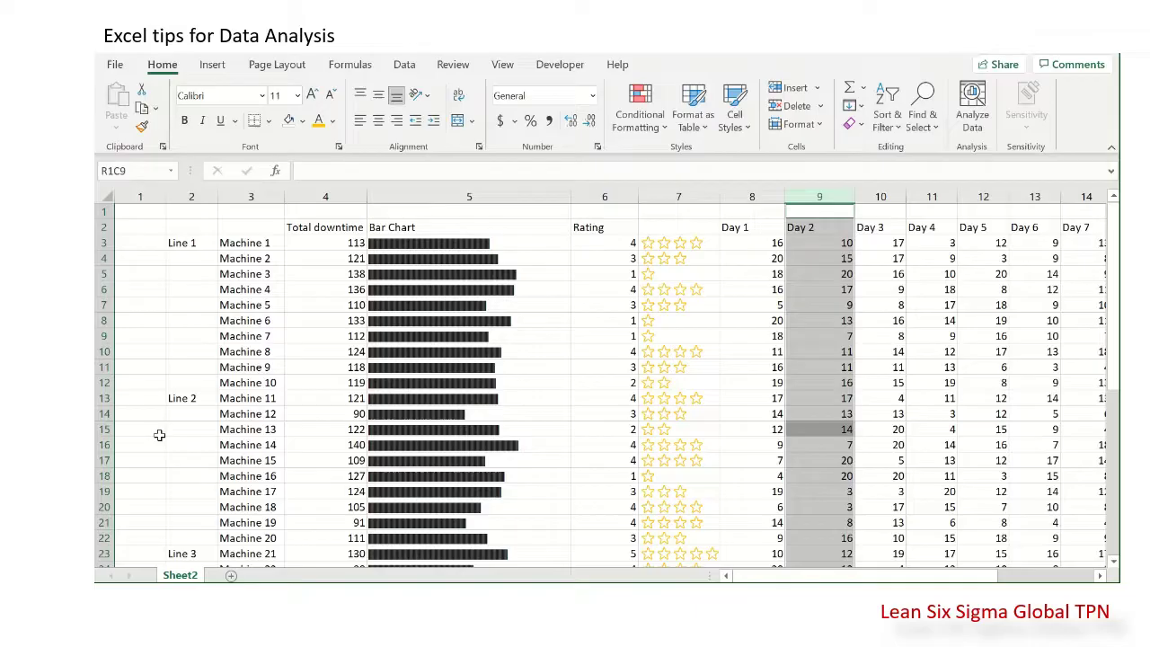
ctrl+click(103, 429)
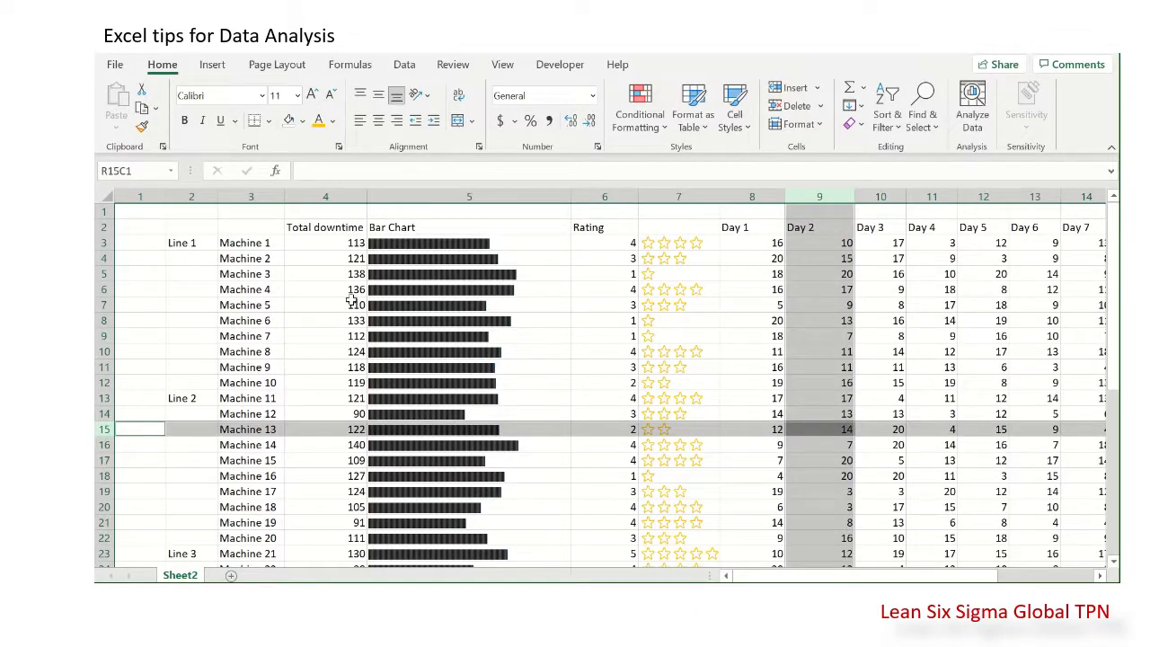
click(530, 365)
click(498, 247)
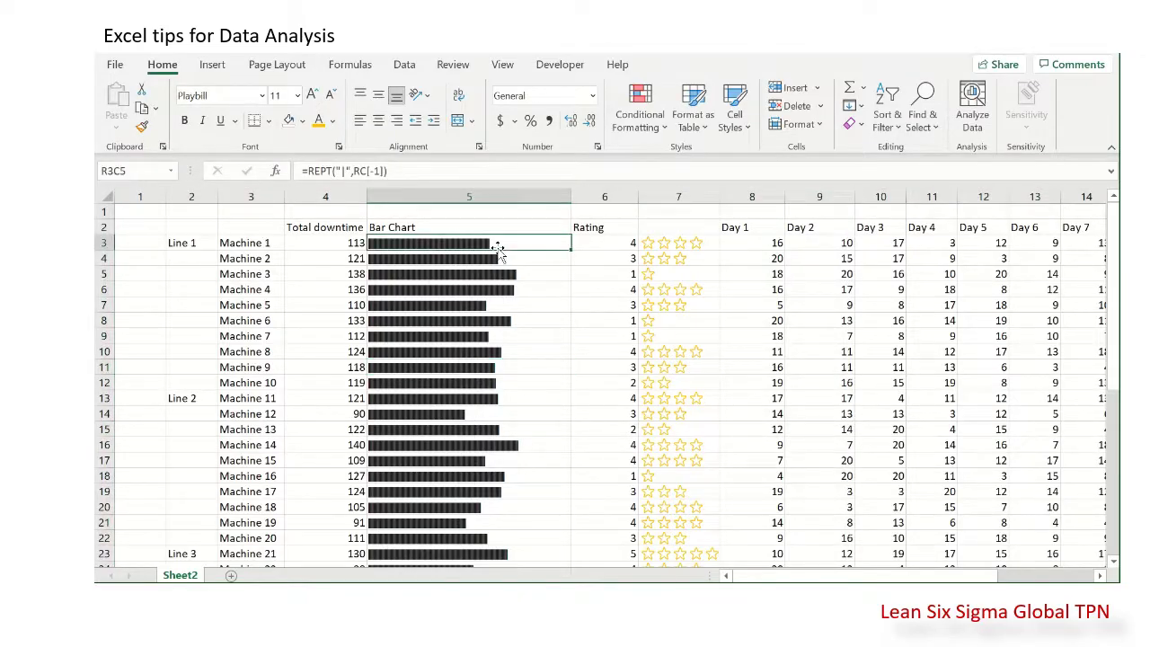
Step: Clear the Bar Chart formulas down to the last machine row
key(ctrl+shift+Down)
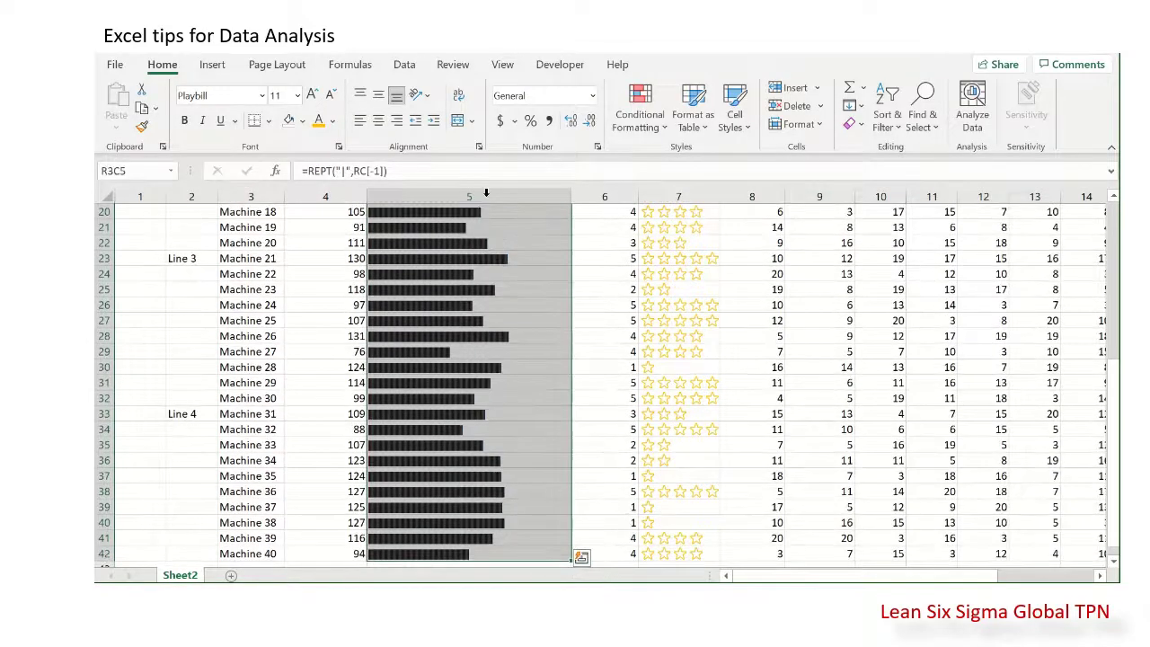
key(Delete)
scroll(483, 192, up, 7)
Step: Clear the star-rating formulas, then select the Line and Machine columns from Line 1 down
click(668, 243)
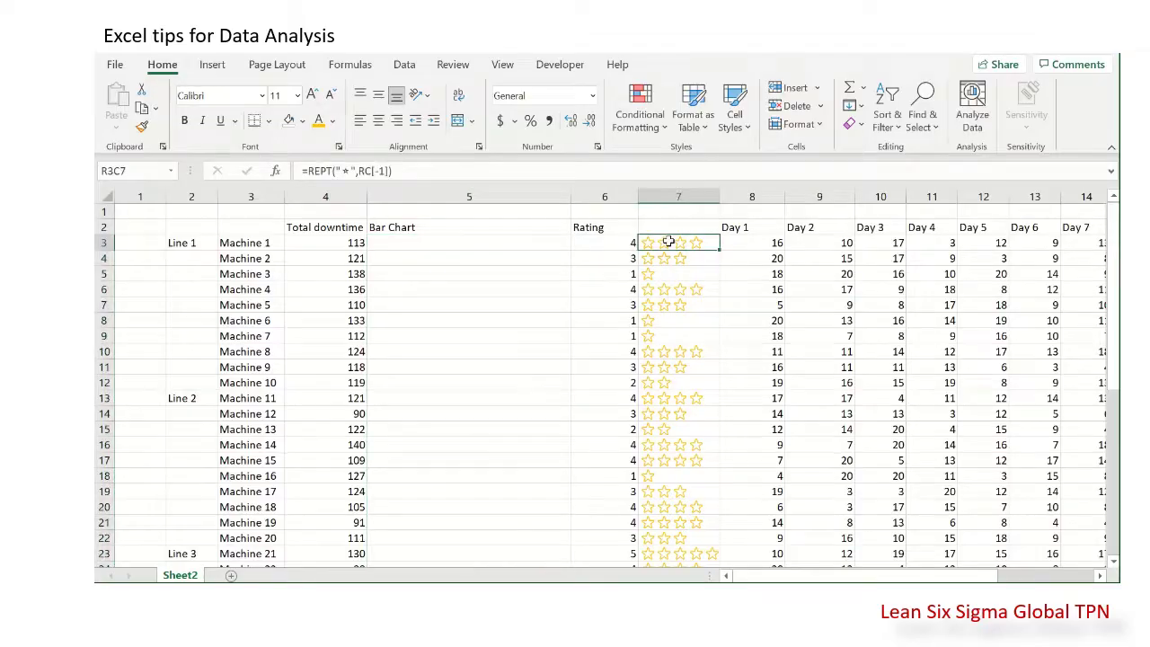
key(ctrl+shift+Down)
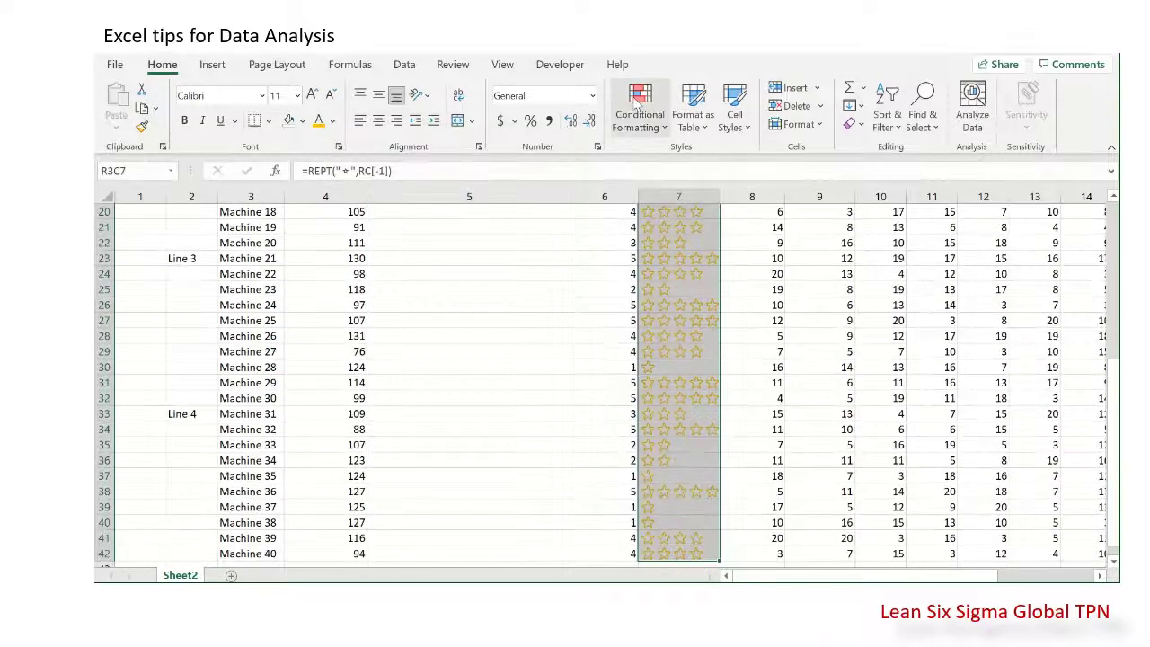
key(Delete)
scroll(503, 270, up, 7)
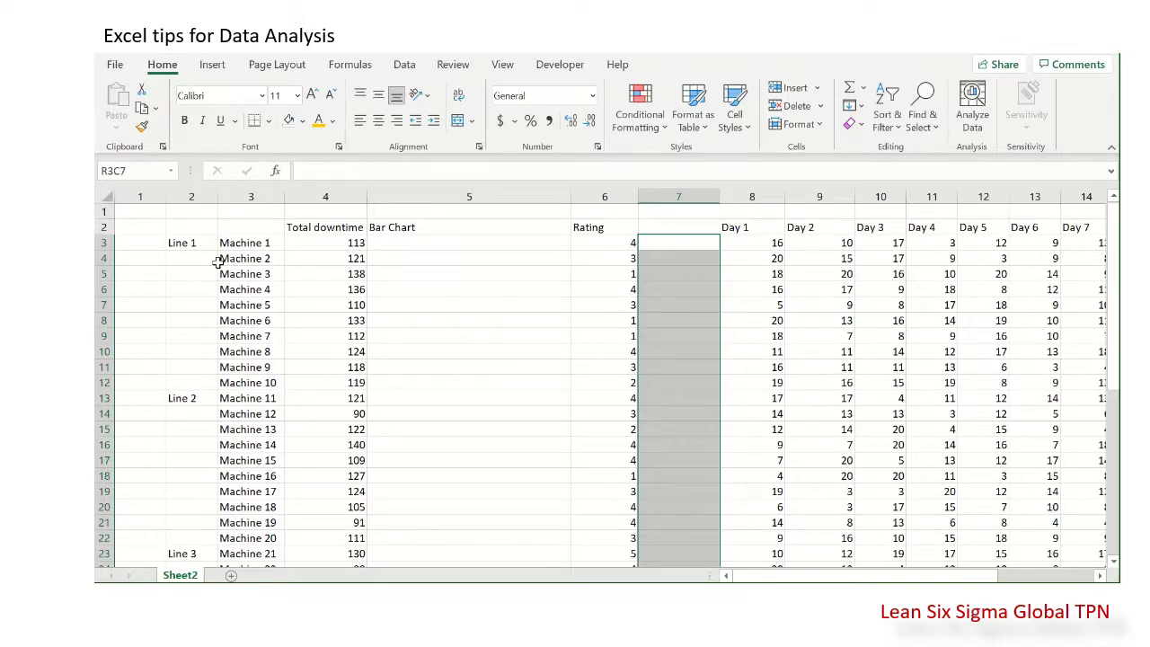
drag(206, 244, 231, 564)
Step: Write the note 'F5' in the cell above the Machine column
scroll(249, 509, up, 6)
scroll(250, 509, up, 1)
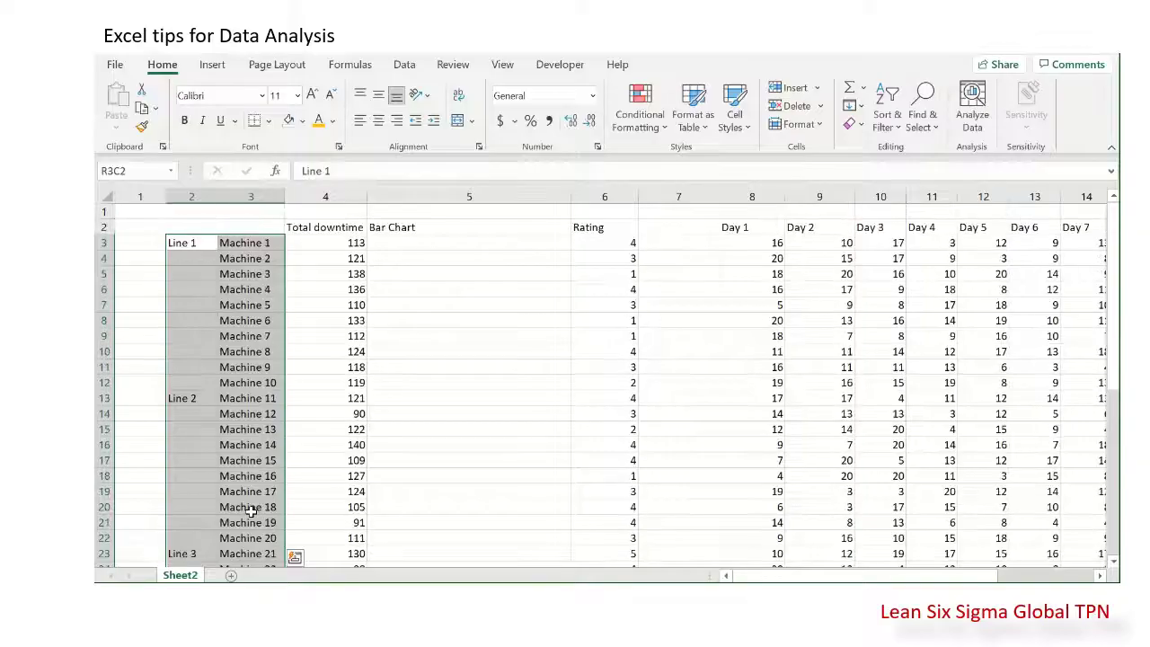
click(255, 211)
text(F)
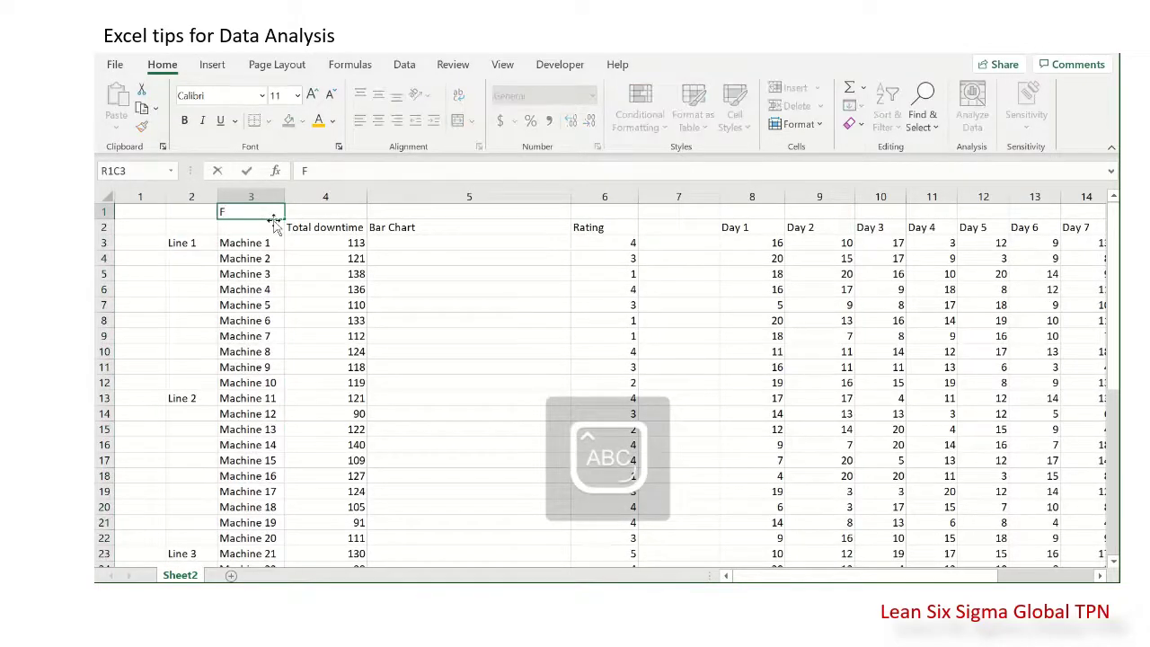
text(5)
click(266, 258)
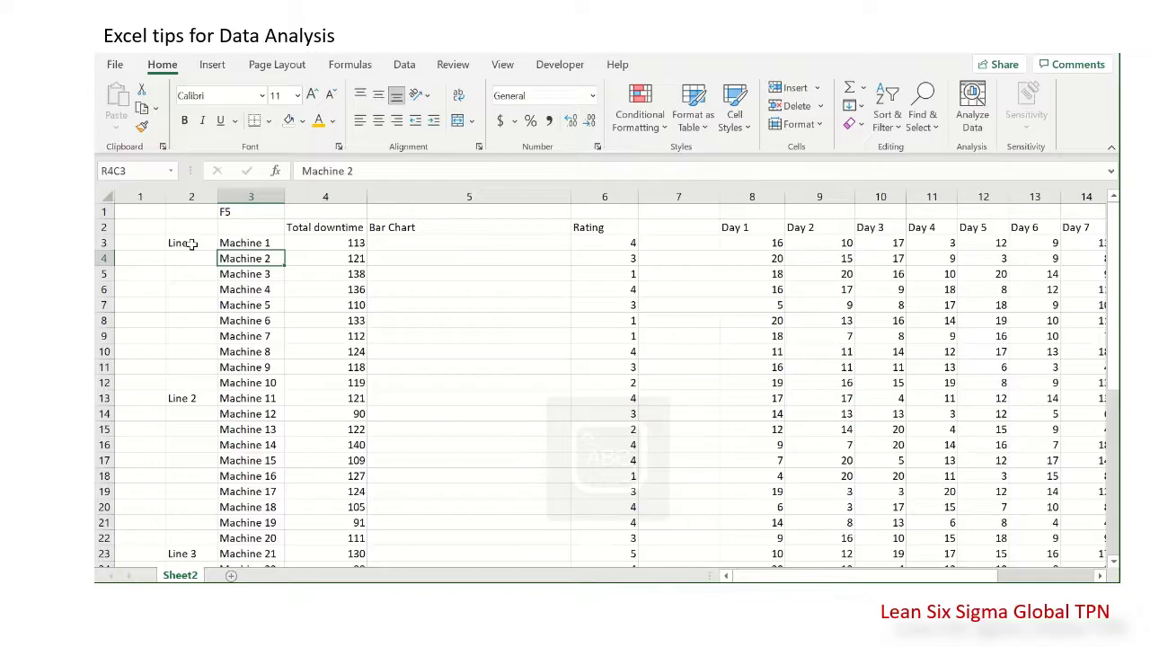
Step: Select only the blank cells in the Line and Machine range using Go To Special > Blanks
drag(199, 248, 256, 538)
scroll(267, 467, up, 7)
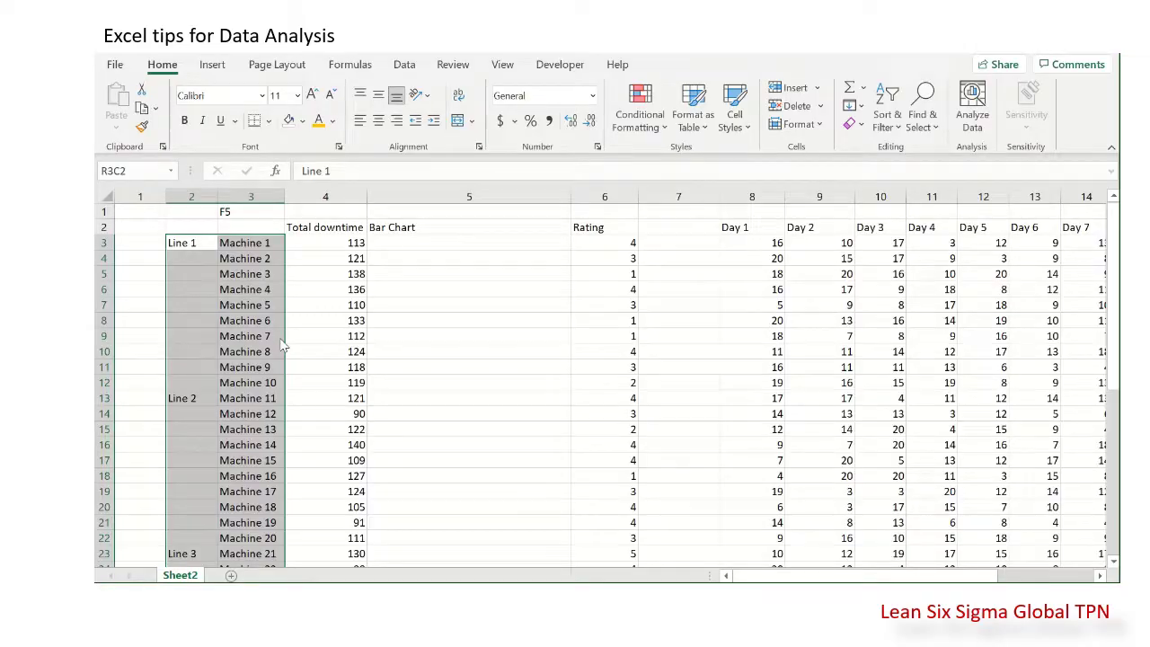
key(F5)
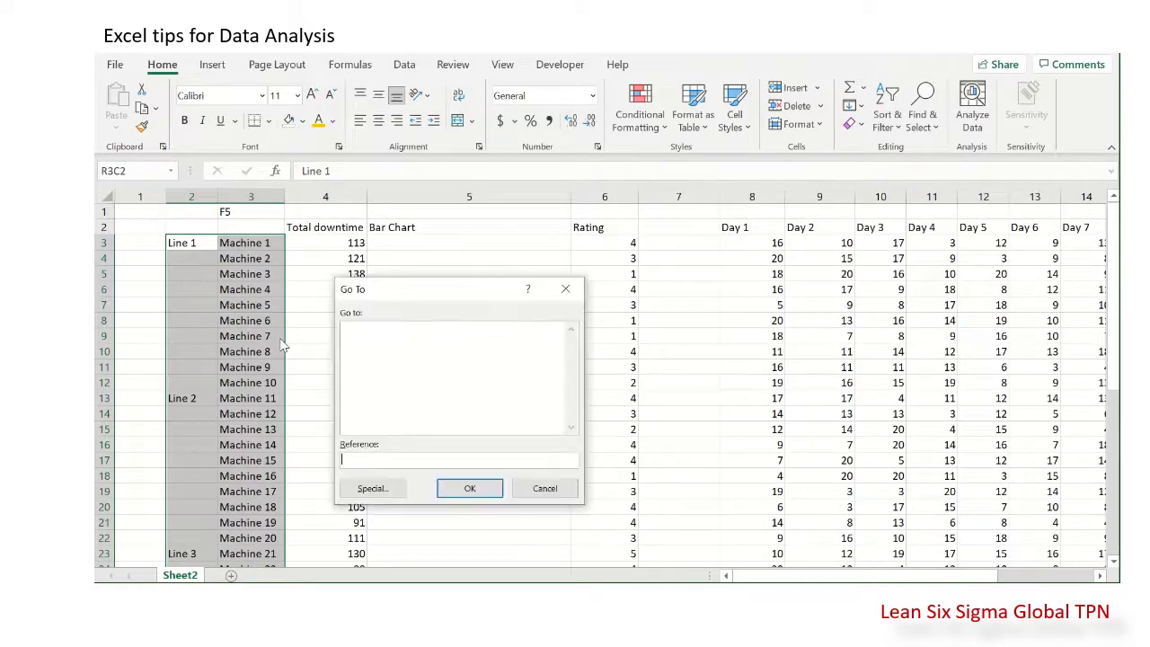
click(379, 491)
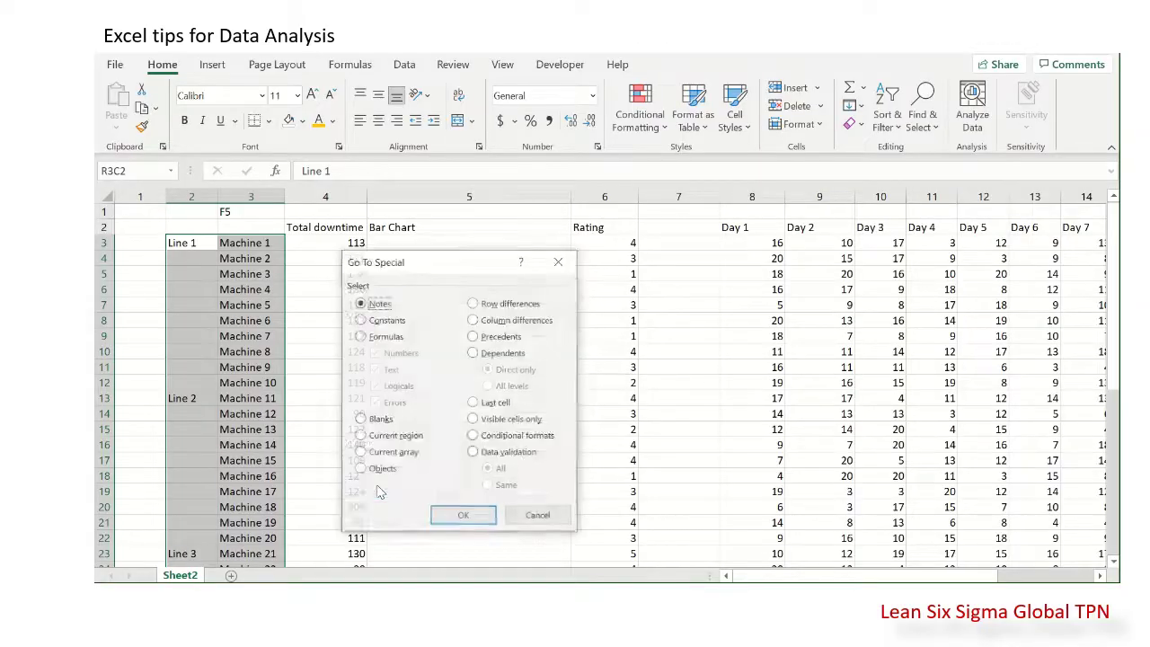
click(384, 424)
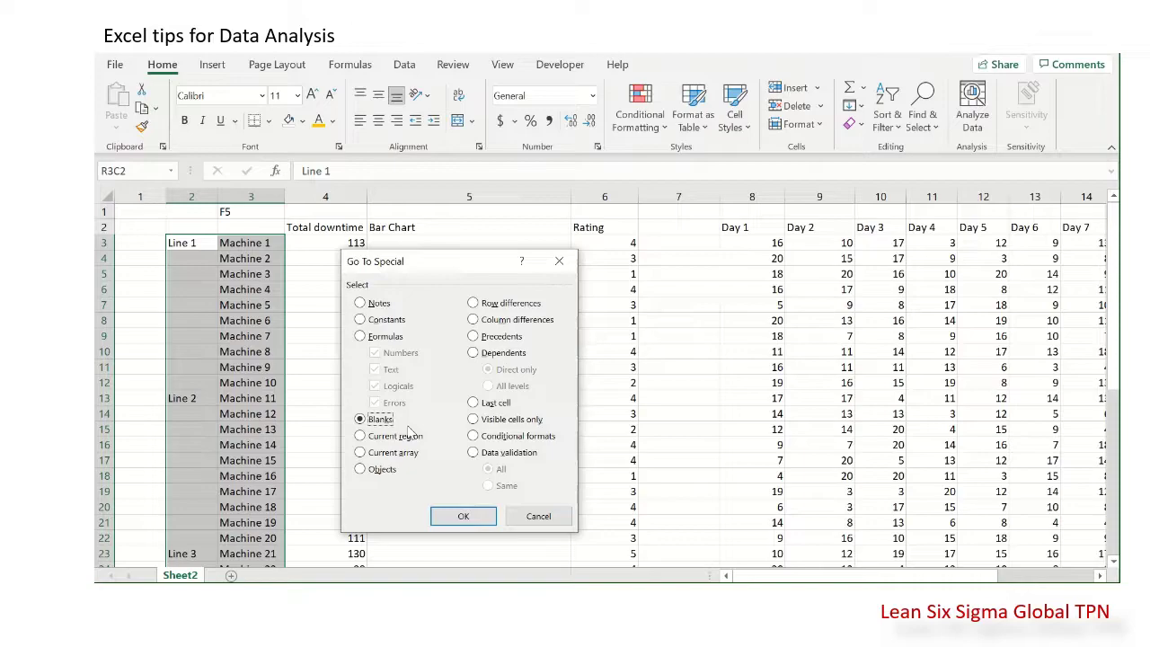
click(462, 517)
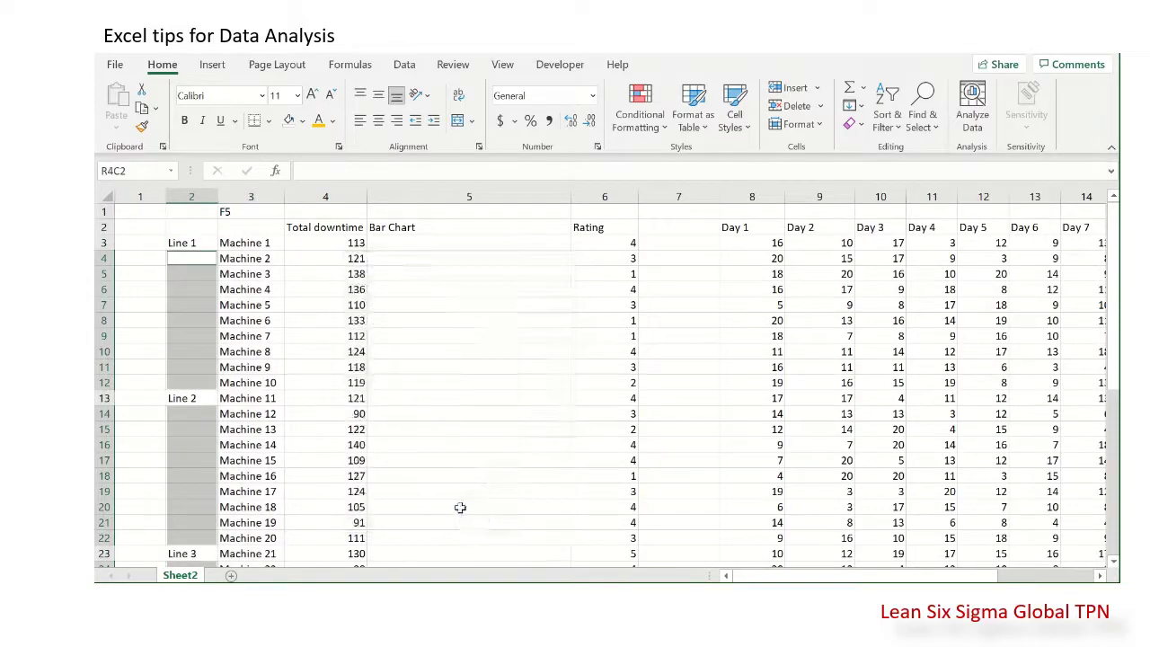
Step: Fill all selected blank Line cells with =R[-1]C using Ctrl+Enter
text(=)
click(201, 244)
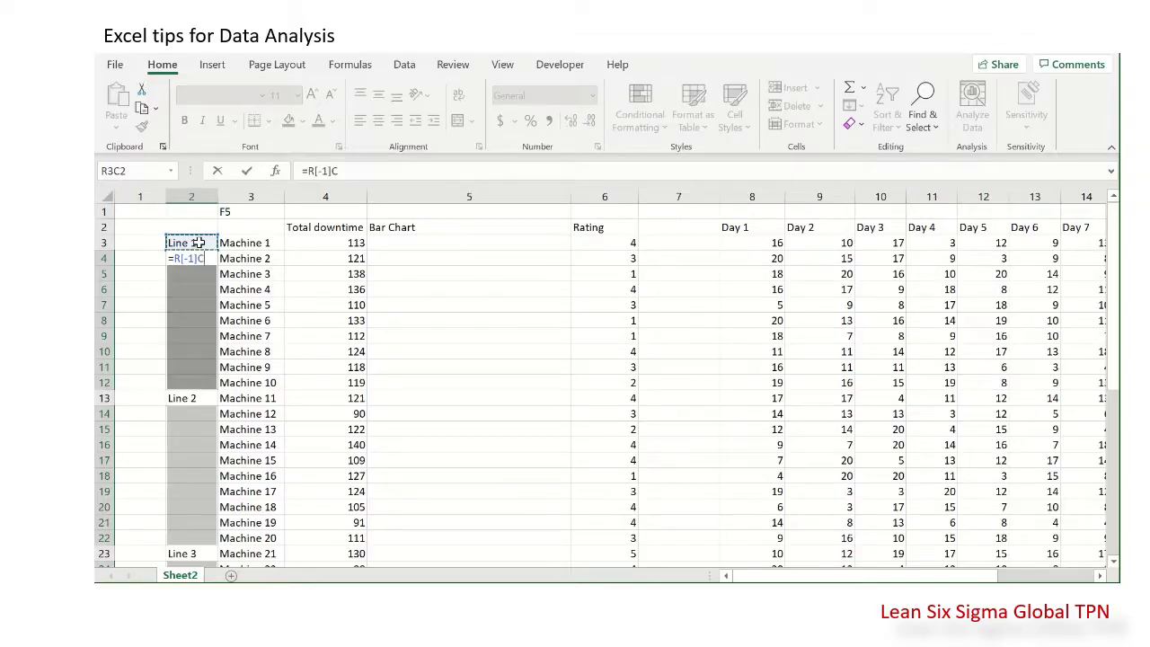
key(ctrl+Return)
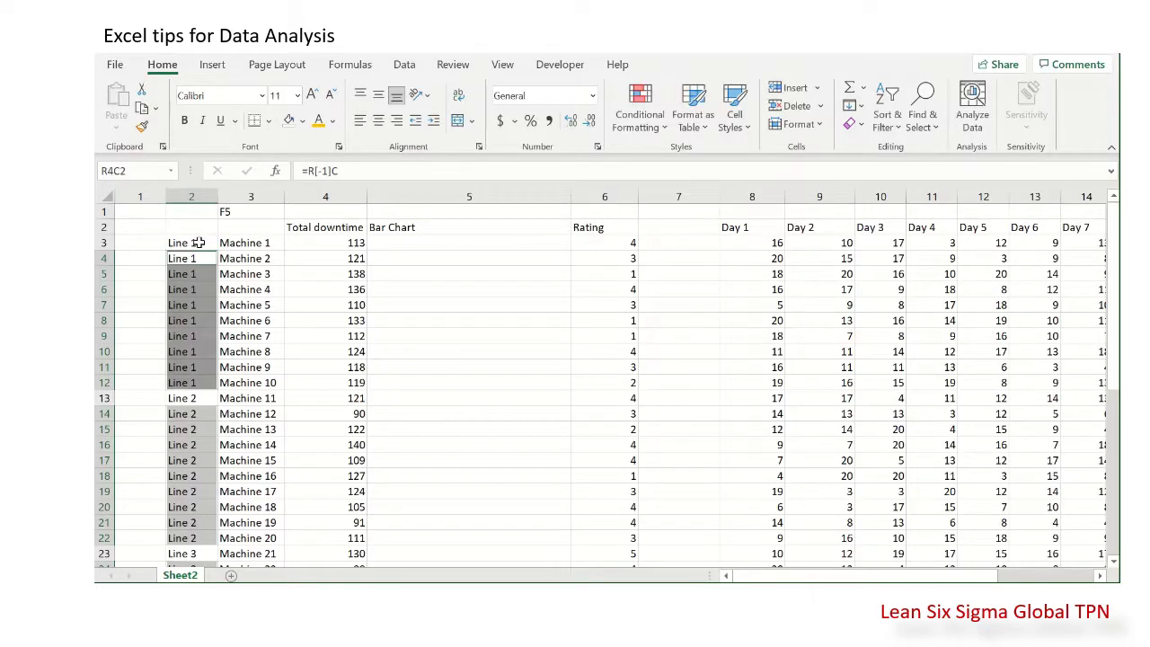
scroll(192, 338, down, 7)
scroll(192, 339, up, 4)
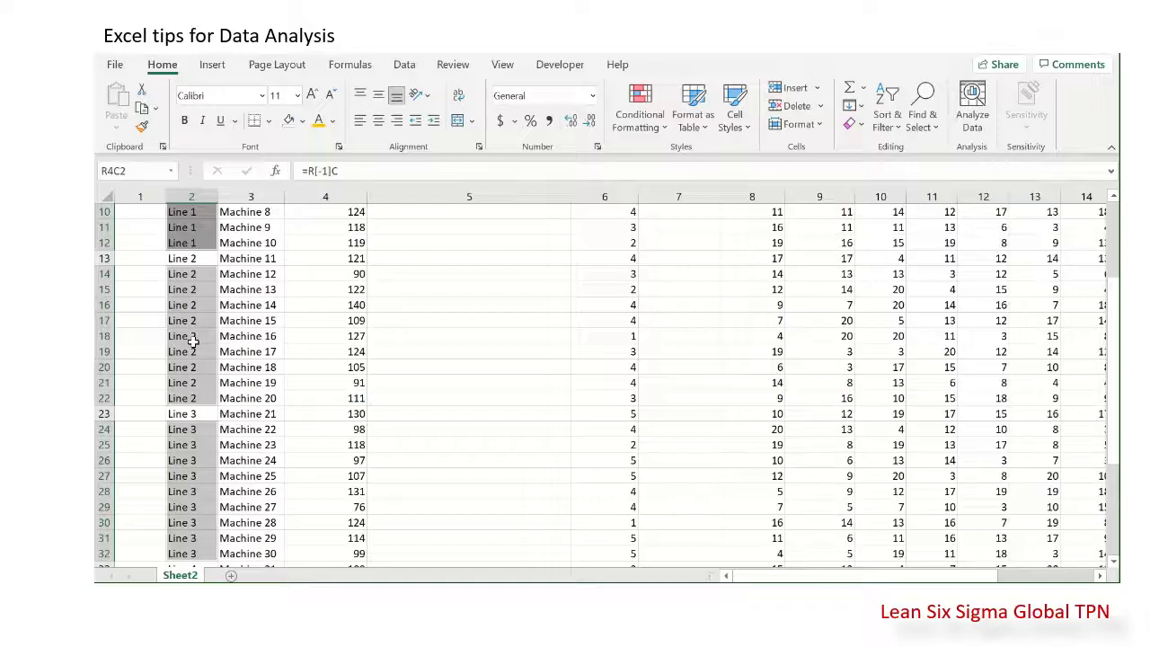
scroll(192, 339, up, 3)
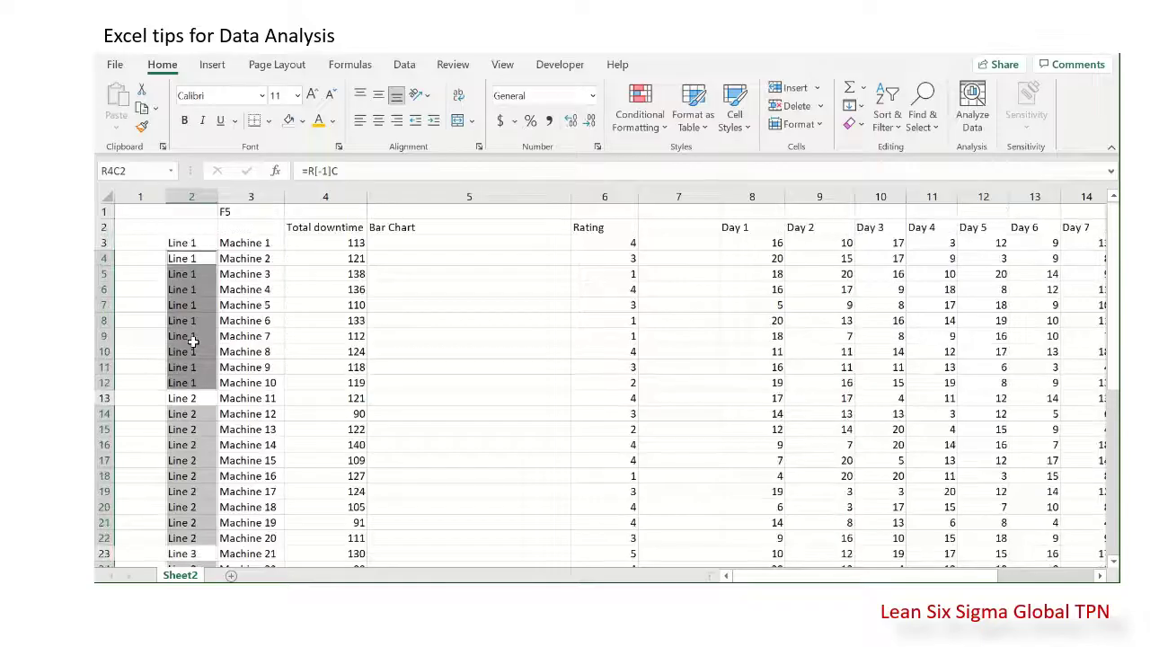
Step: Add the shortcut note 'Cntr+Ente F5' in row 1 above the Line column
click(204, 211)
text(c)
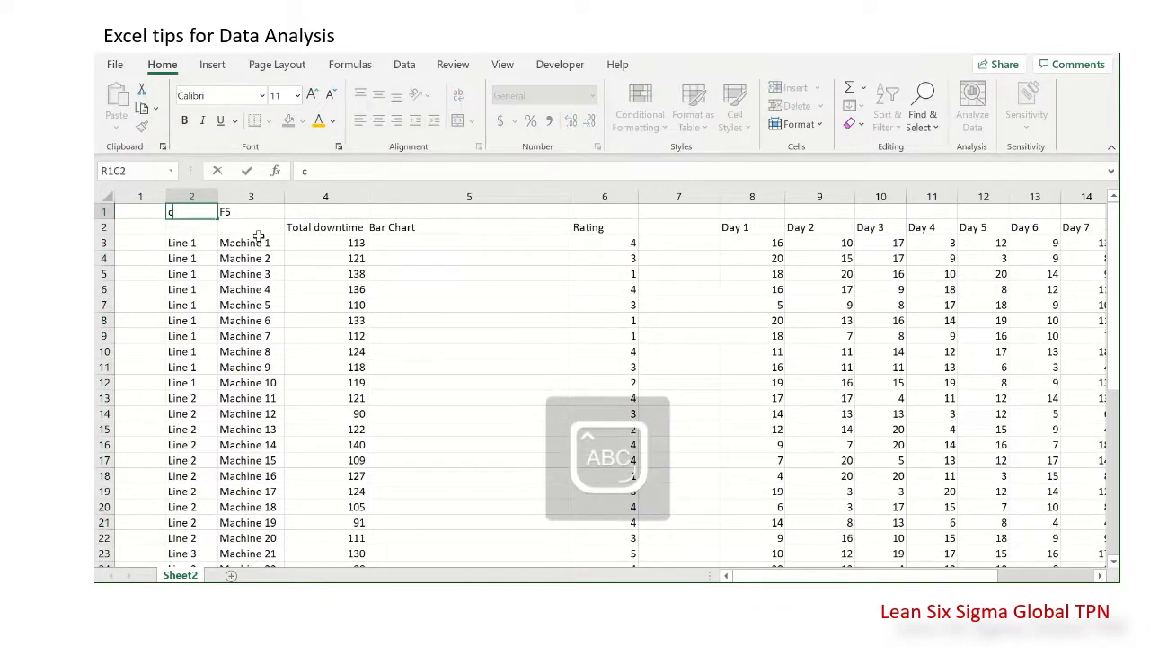
text(C)
key(Caps_Lock)
text(ntr+)
key(Caps_Lock)
text(+E)
key(Caps_Lock)
text(n)
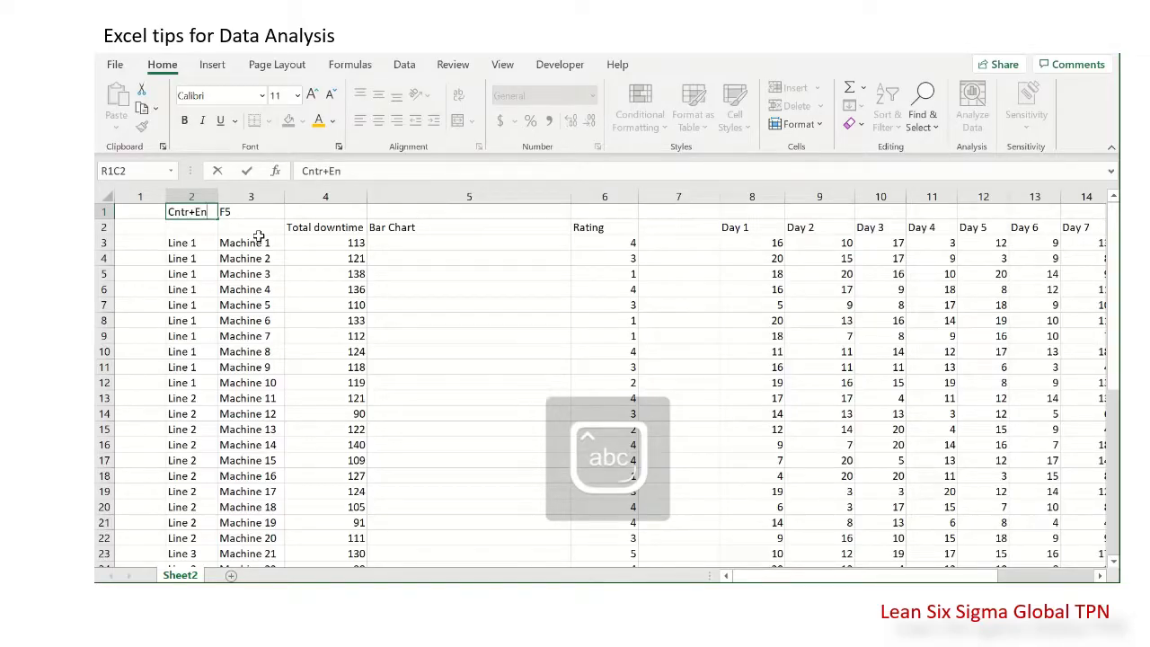
text(te F5)
key(Return)
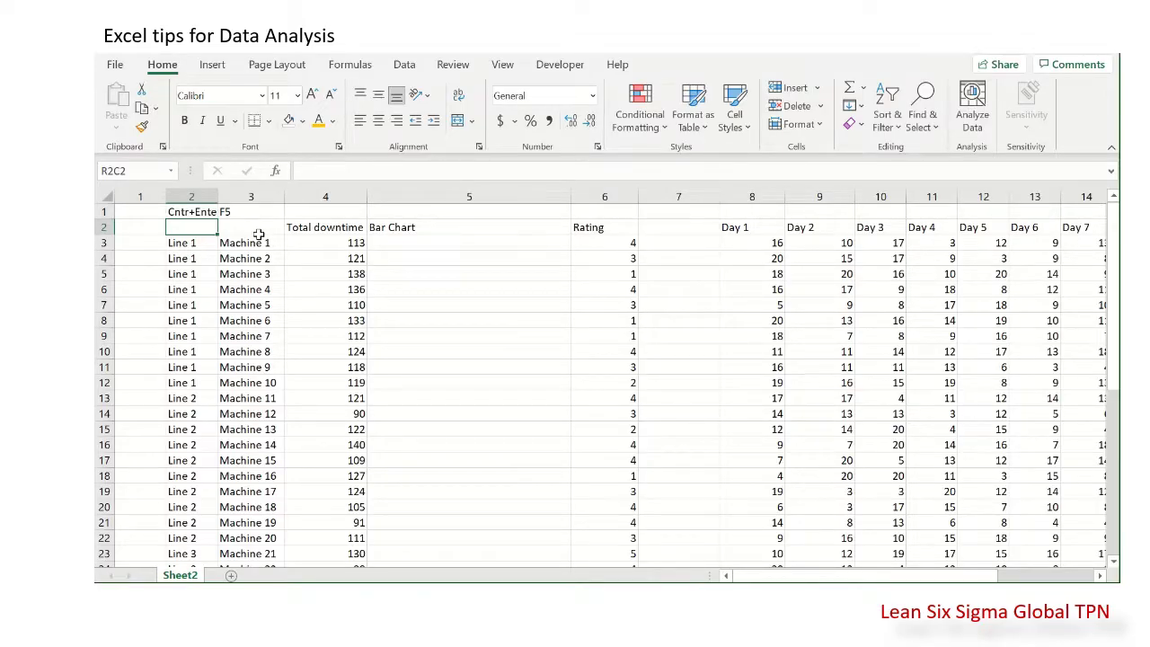
Step: Enter =REPT("|",RC[-1]) in Machine 1's Bar Chart cell
click(409, 247)
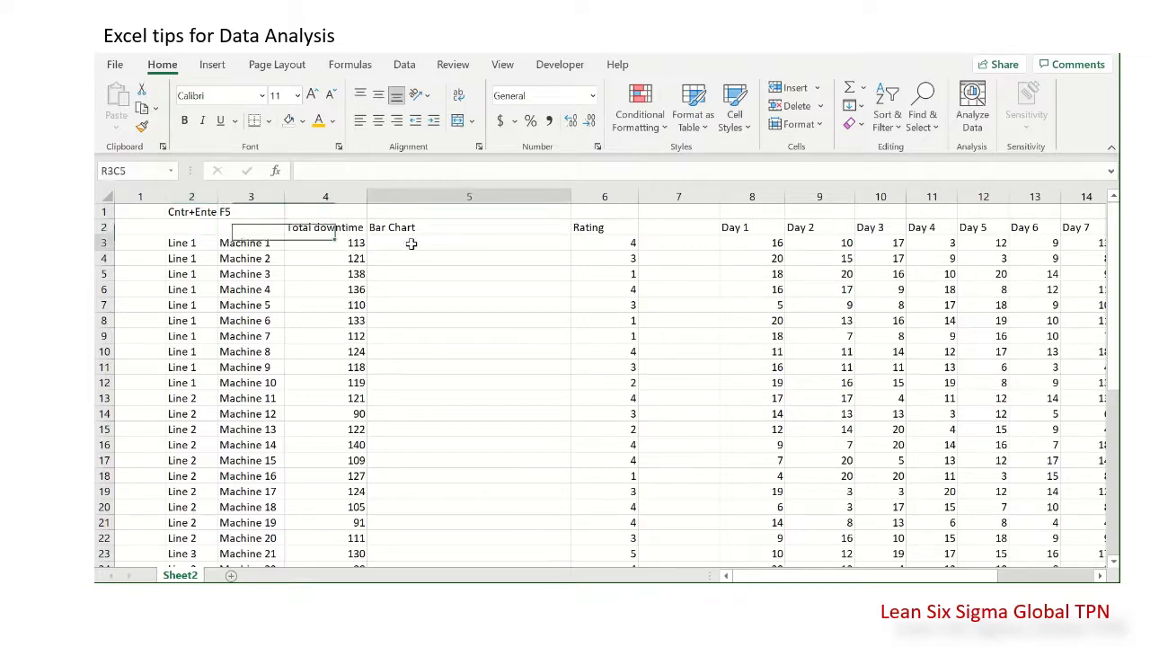
text(=re)
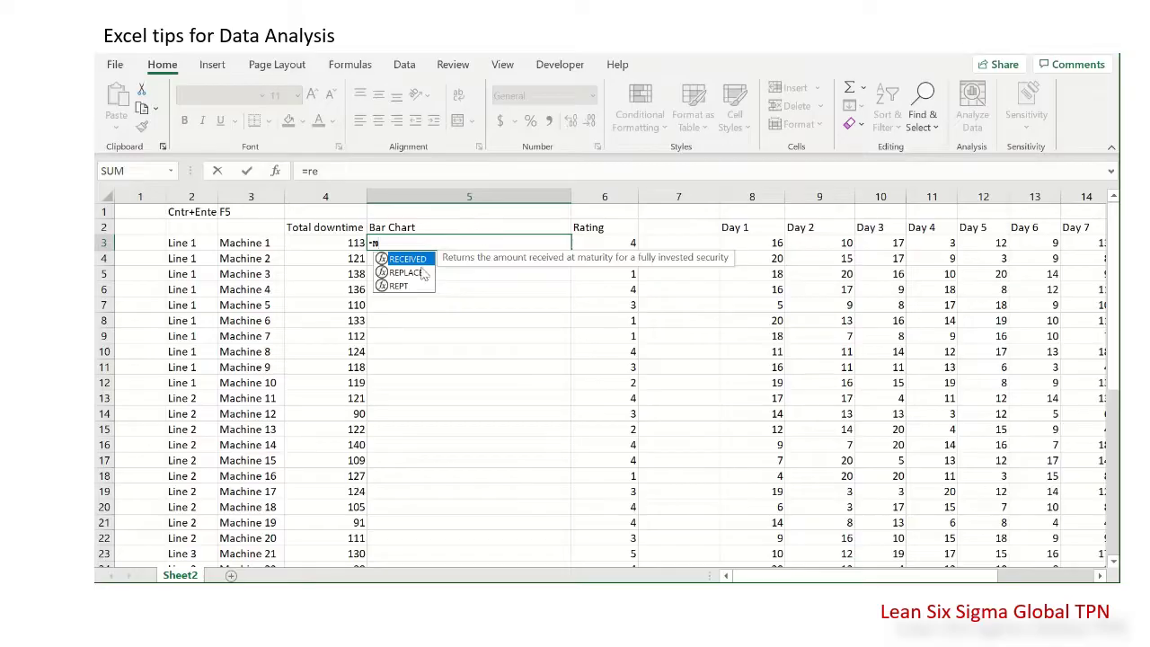
double_click(410, 284)
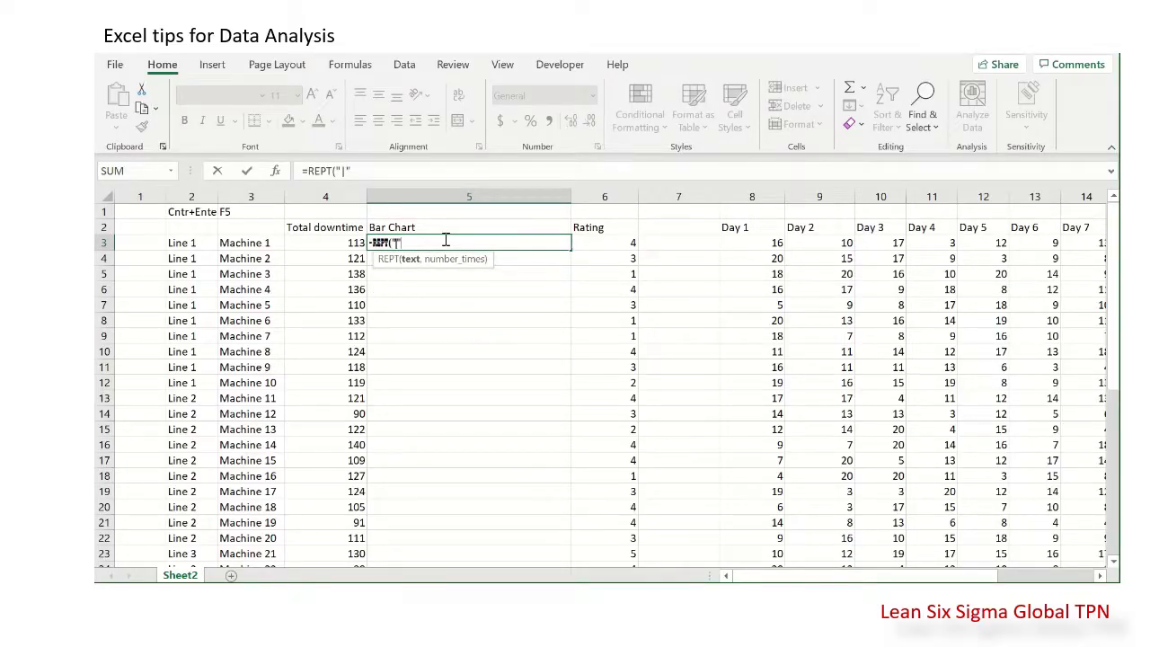
text("|",)
click(353, 242)
text())
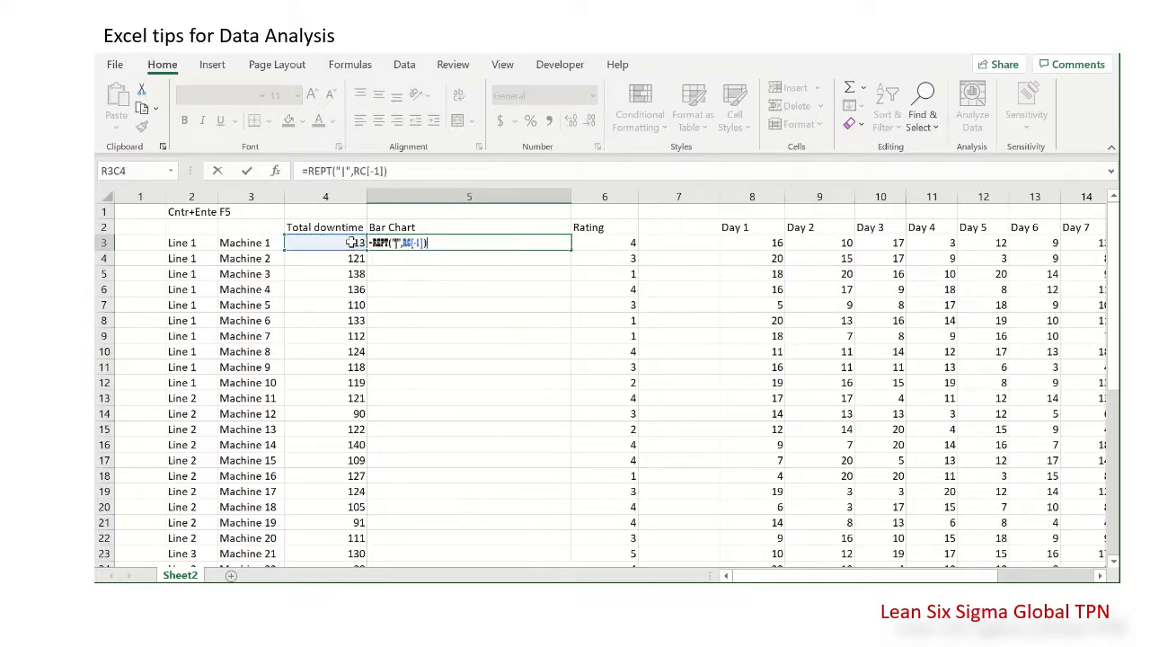
key(Return)
Step: Copy the bar formula down for all machines and begin a REPT formula beside the ratings
click(429, 242)
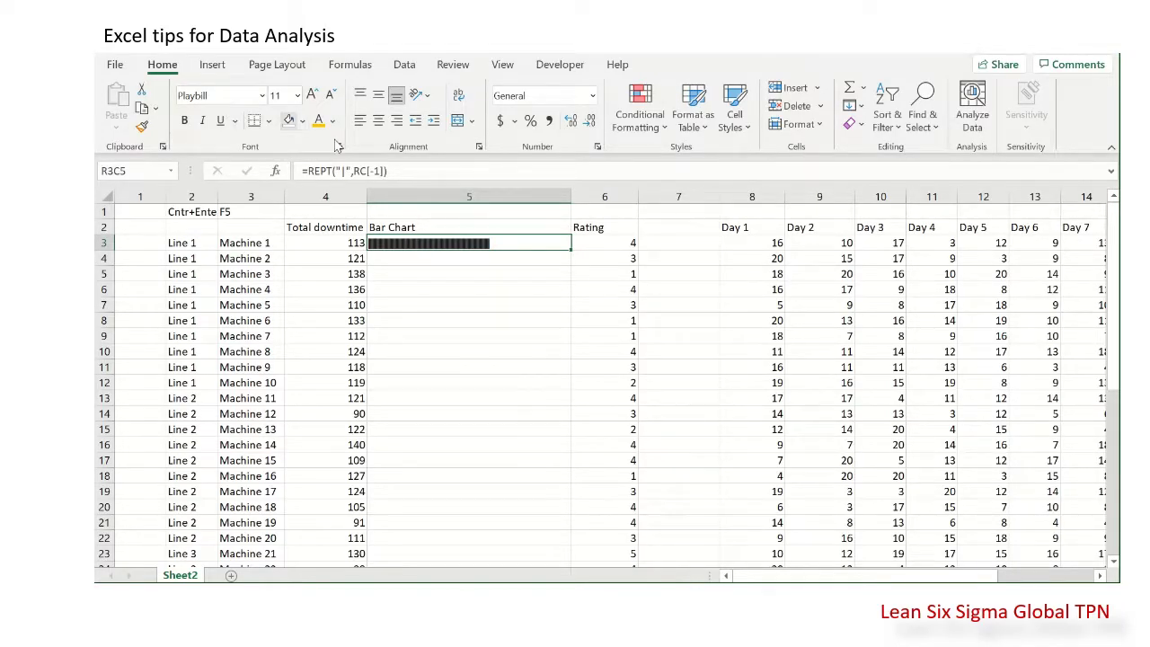
double_click(572, 250)
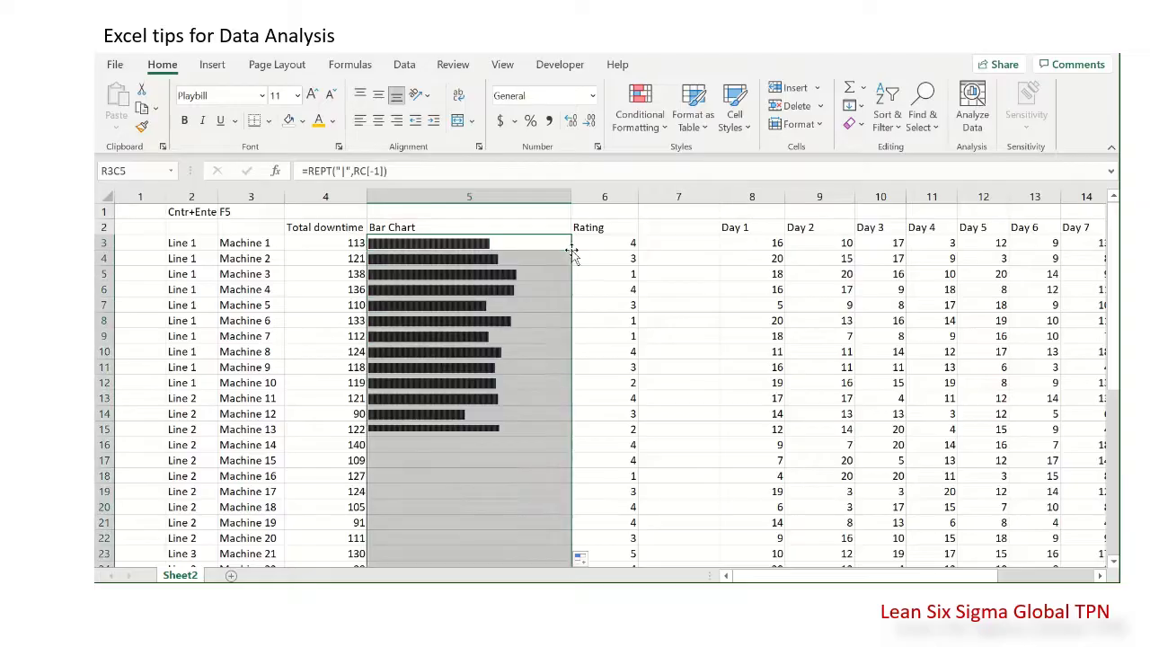
scroll(560, 333, down, 8)
scroll(561, 337, up, 8)
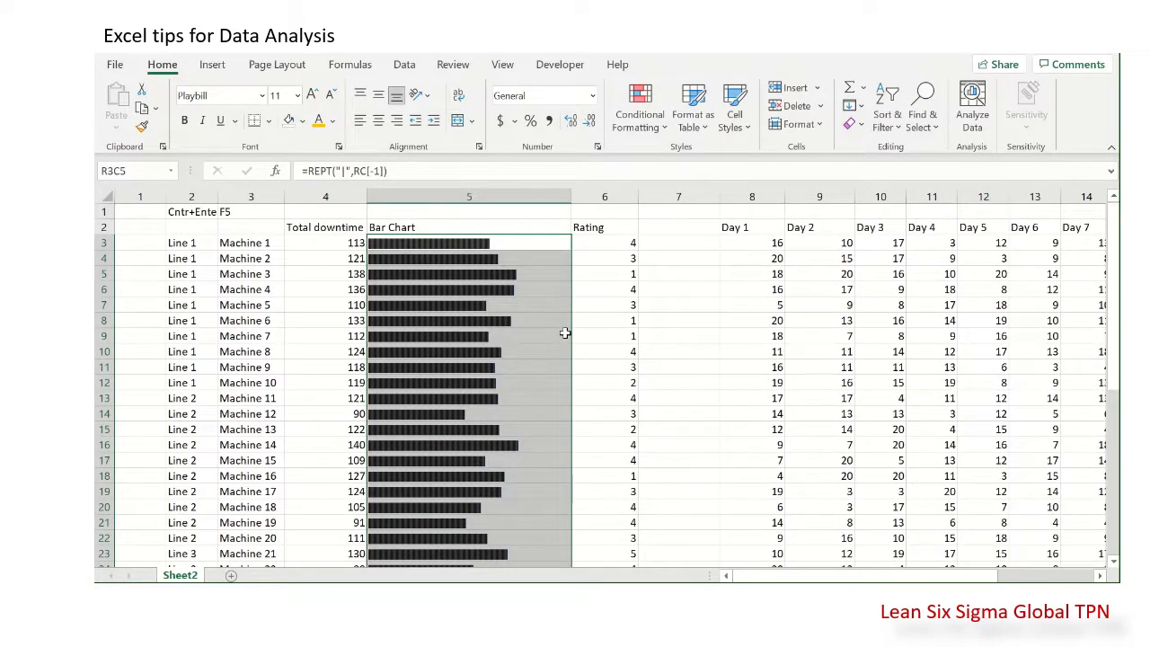
click(655, 248)
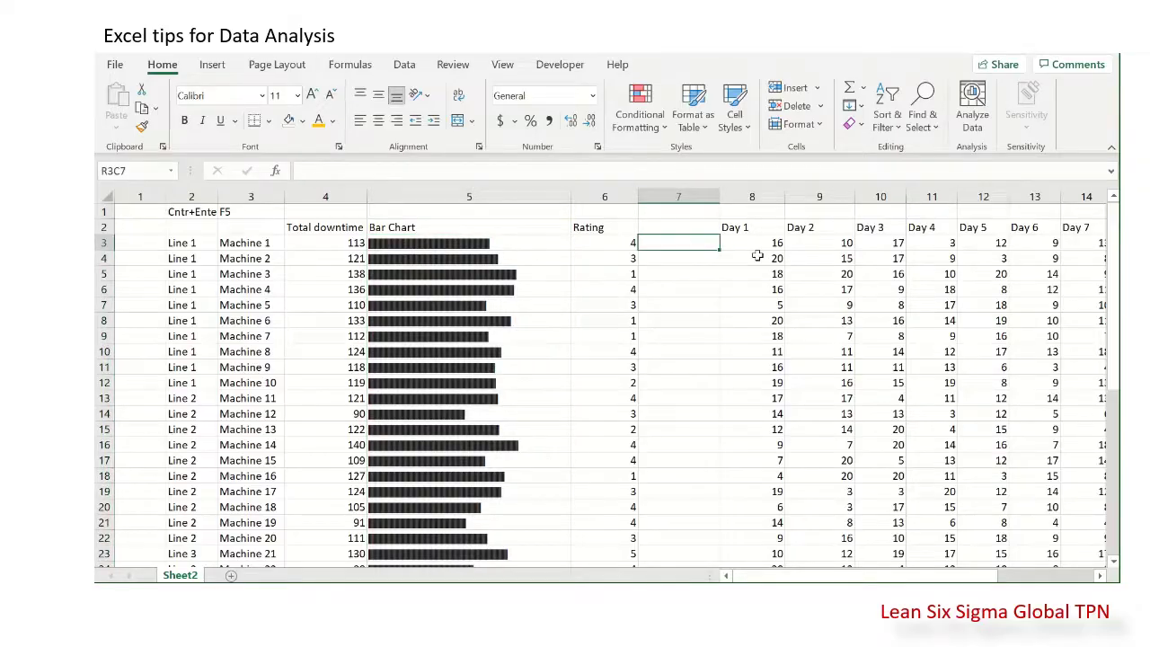
text(=rept)
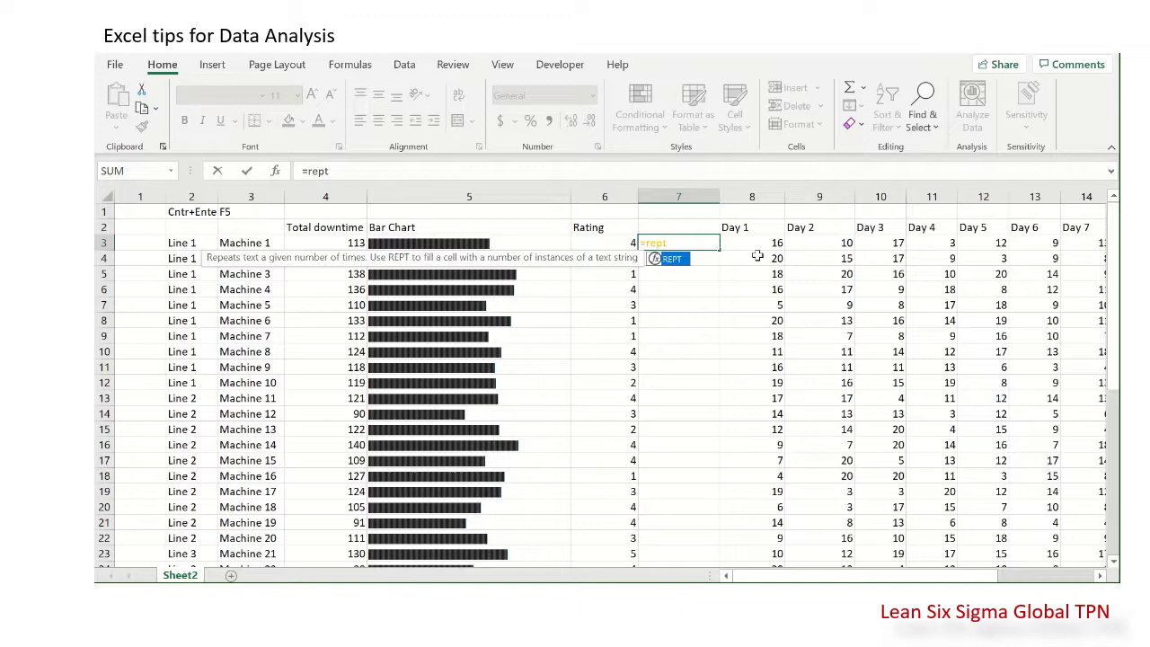
text(()
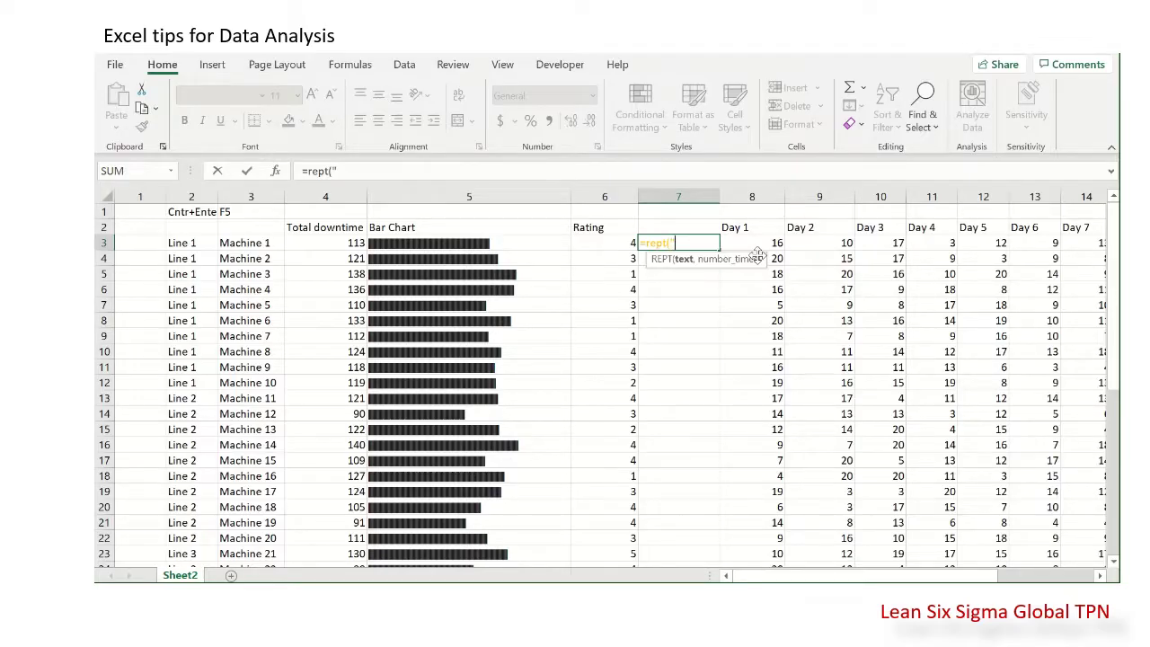
Step: Complete Machine 1's star formula as =REPT("★",RC[-1]) using the emoji picker
key(super+period)
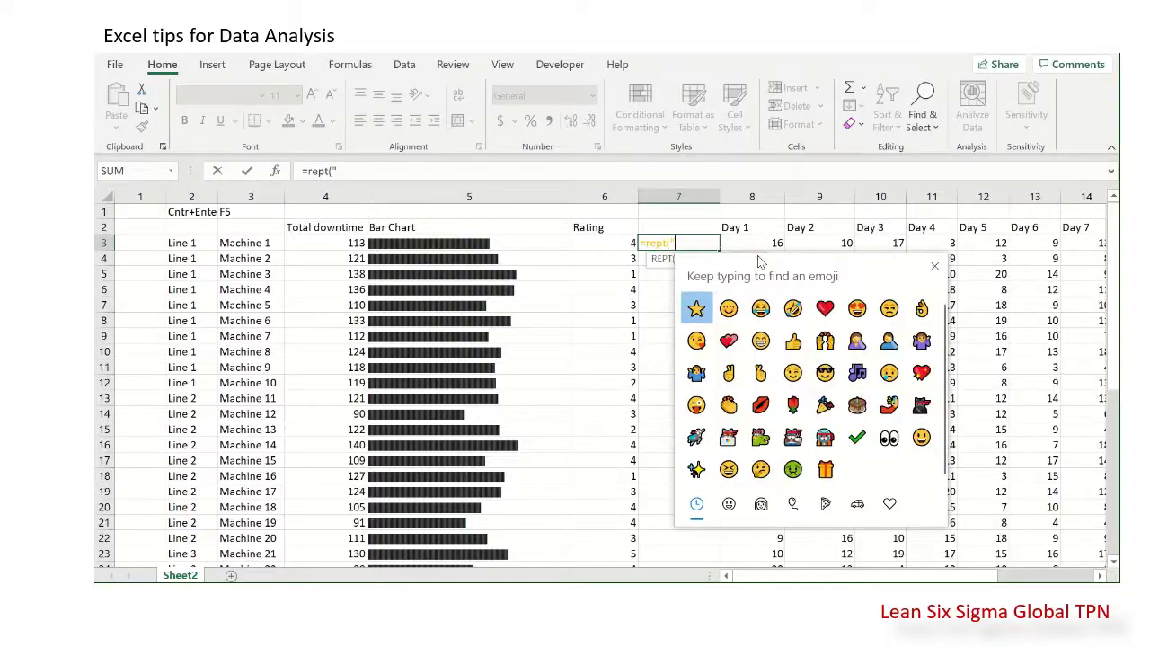
click(697, 308)
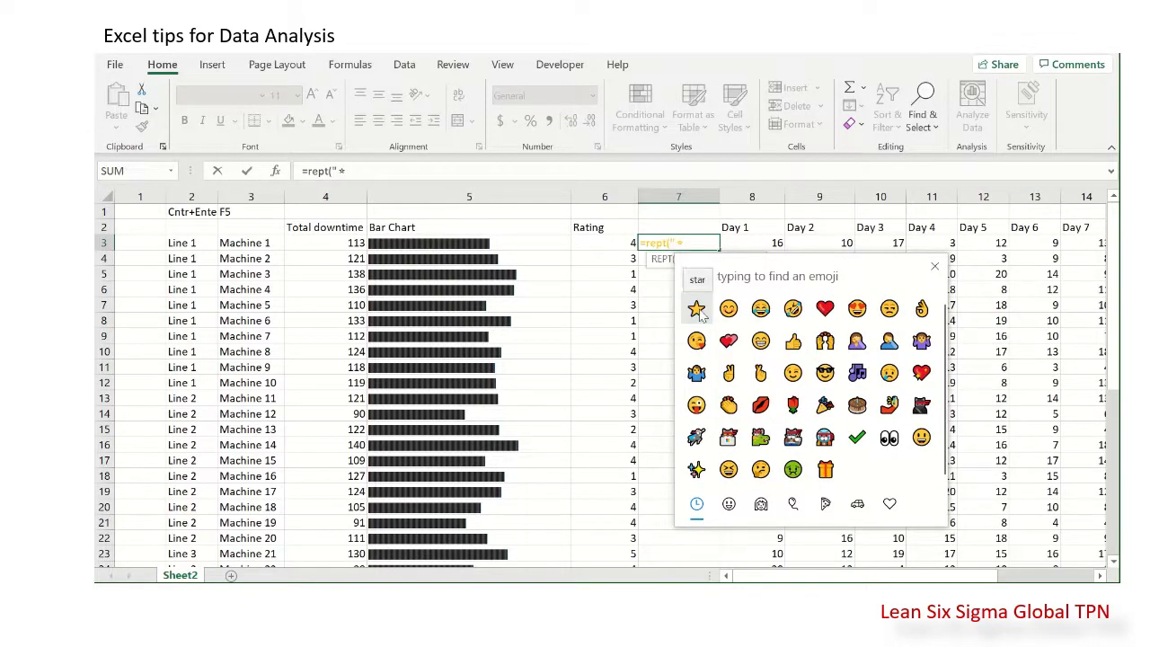
text(")
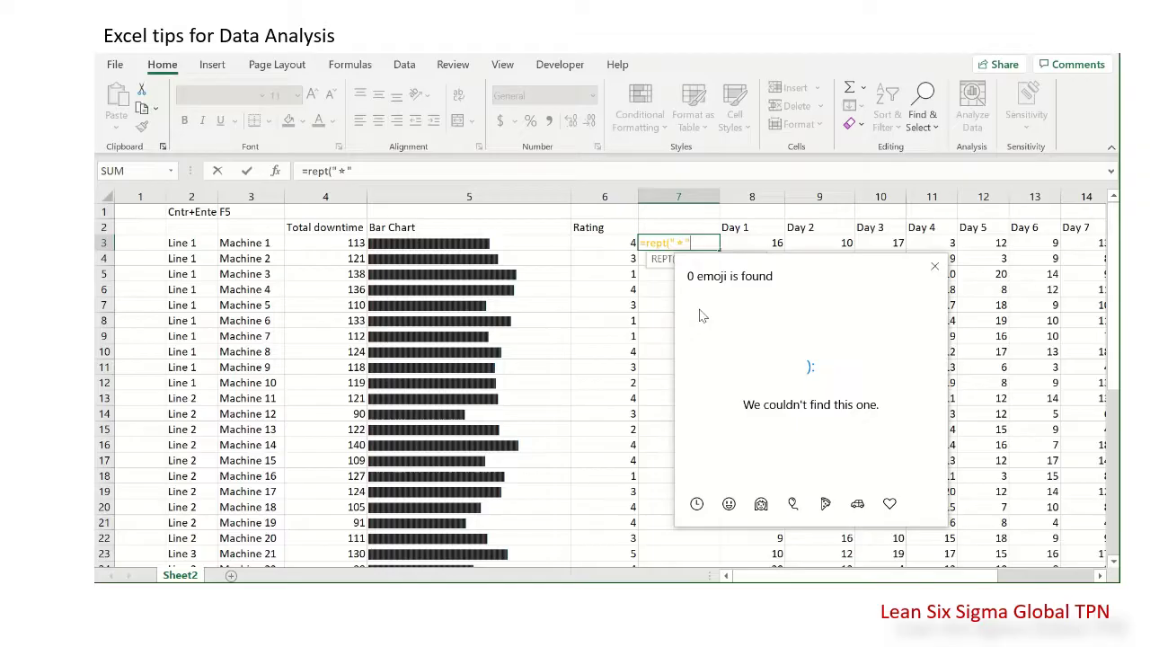
text(,)
click(607, 243)
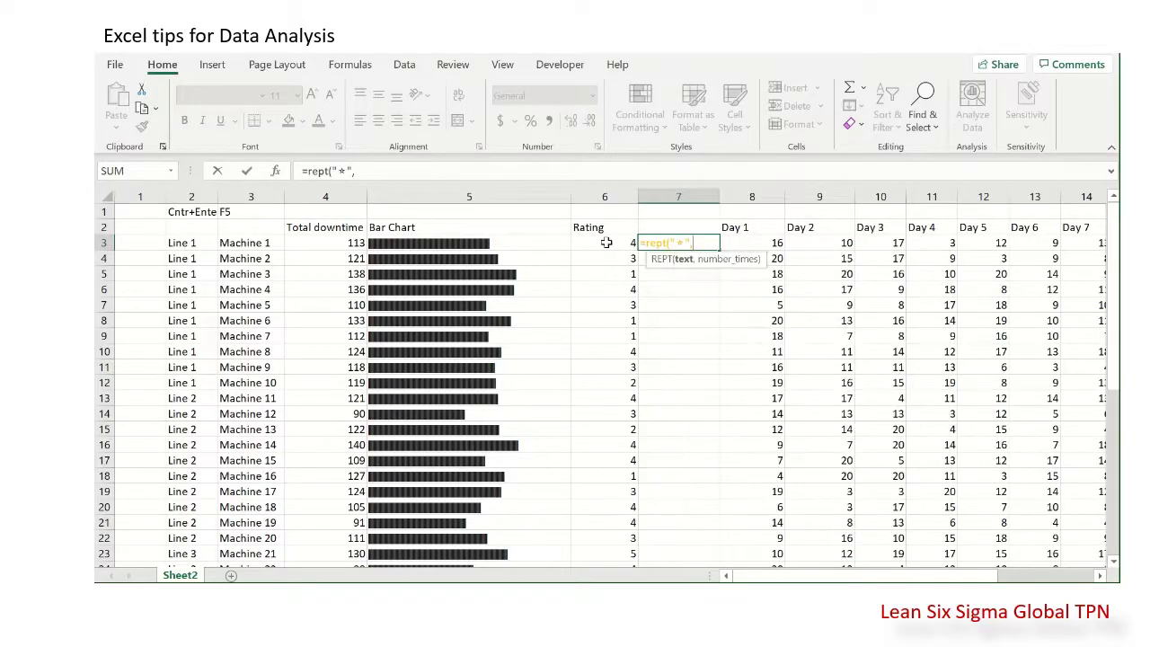
click(606, 243)
text())
key(Return)
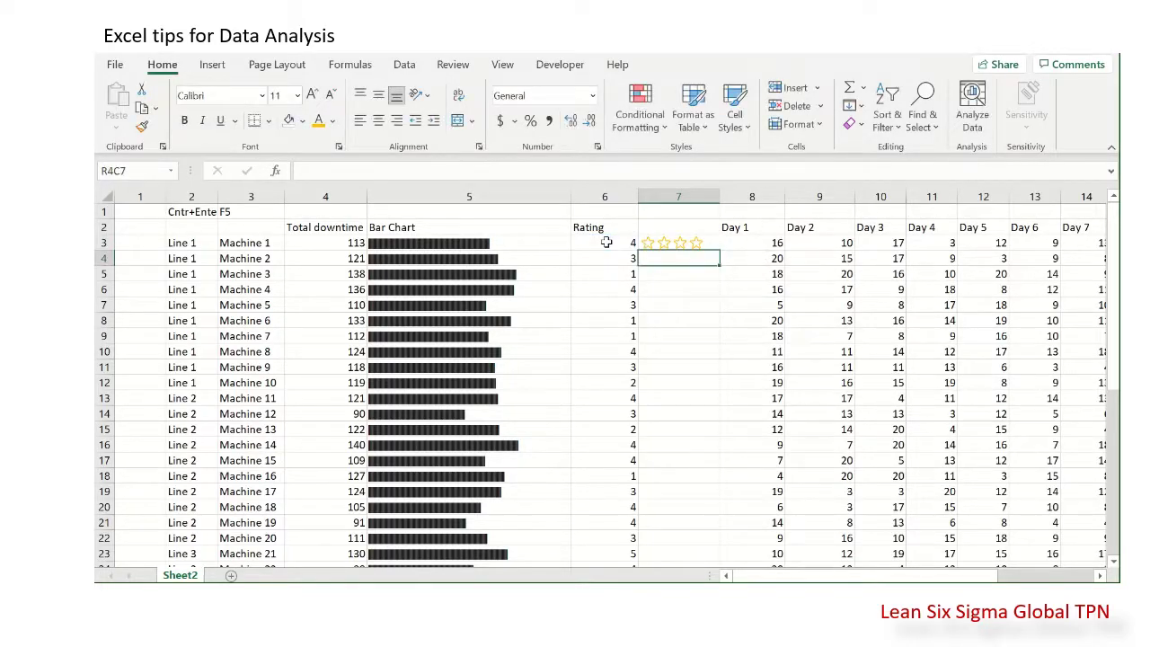
Step: Add the shortcut note 'Window + ;' above the star column
click(654, 213)
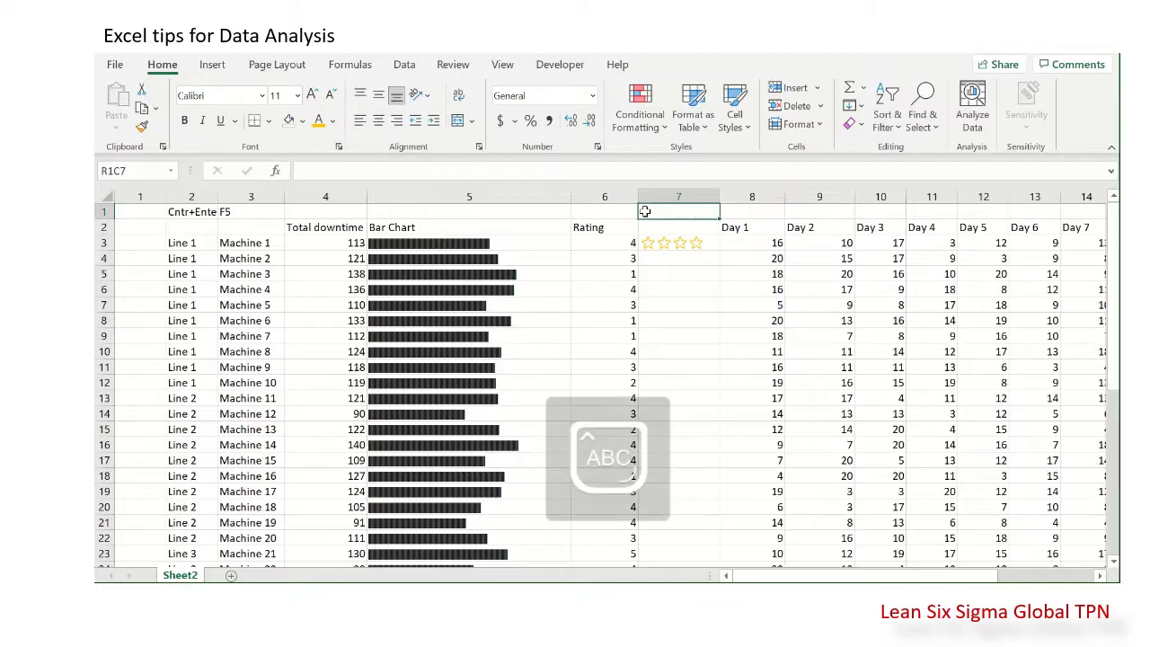
text(Window)
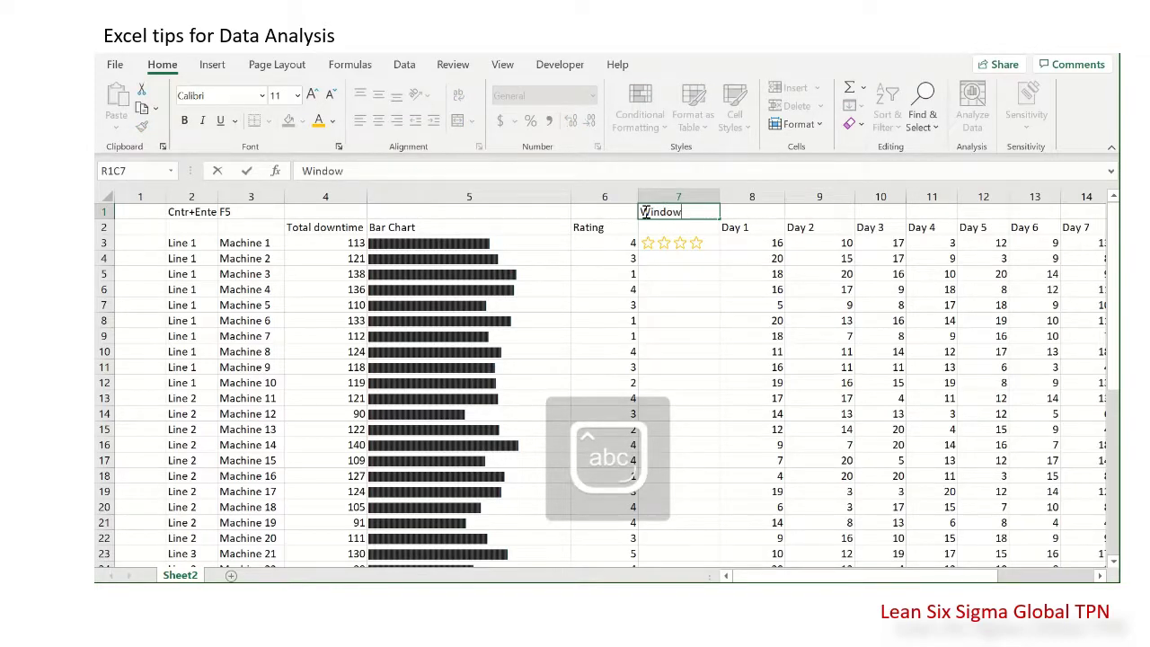
text( + )
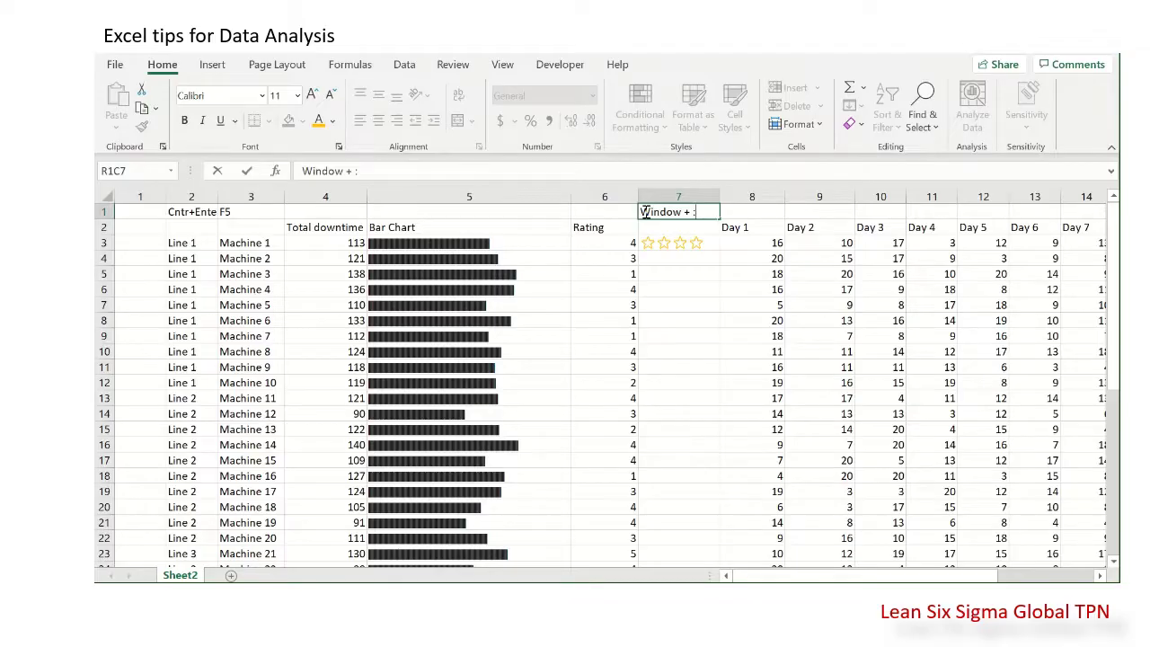
text(:)
key(BackSpace)
text(;)
key(Return)
Step: Copy the star formula down for every machine
click(677, 243)
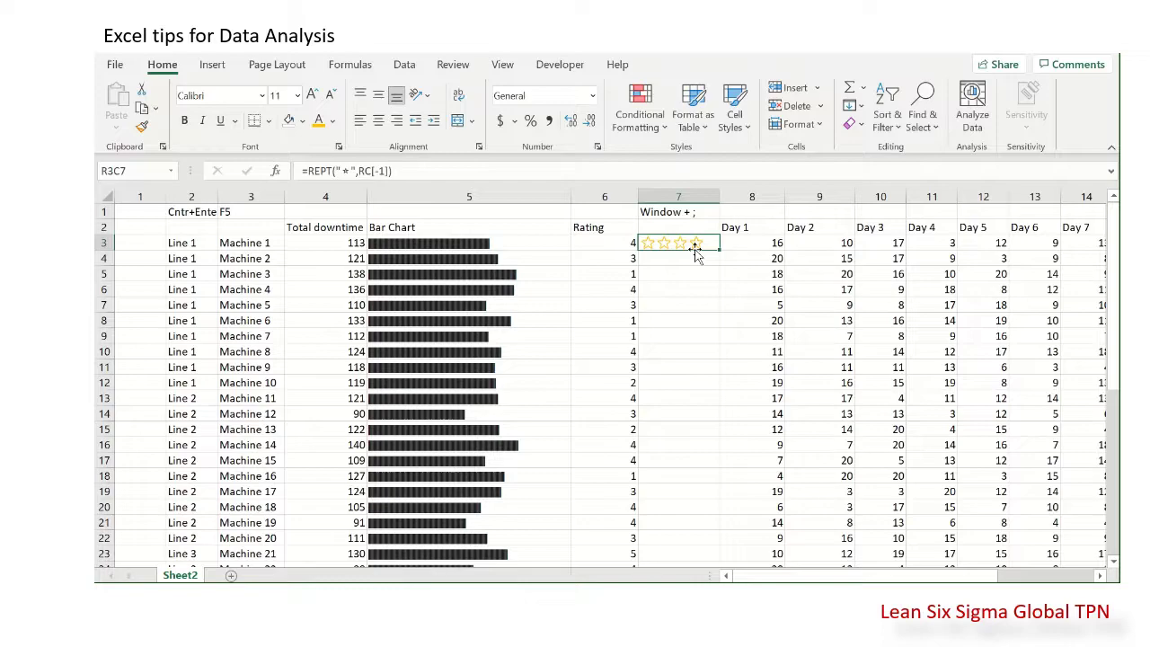
double_click(718, 251)
scroll(706, 269, down, 7)
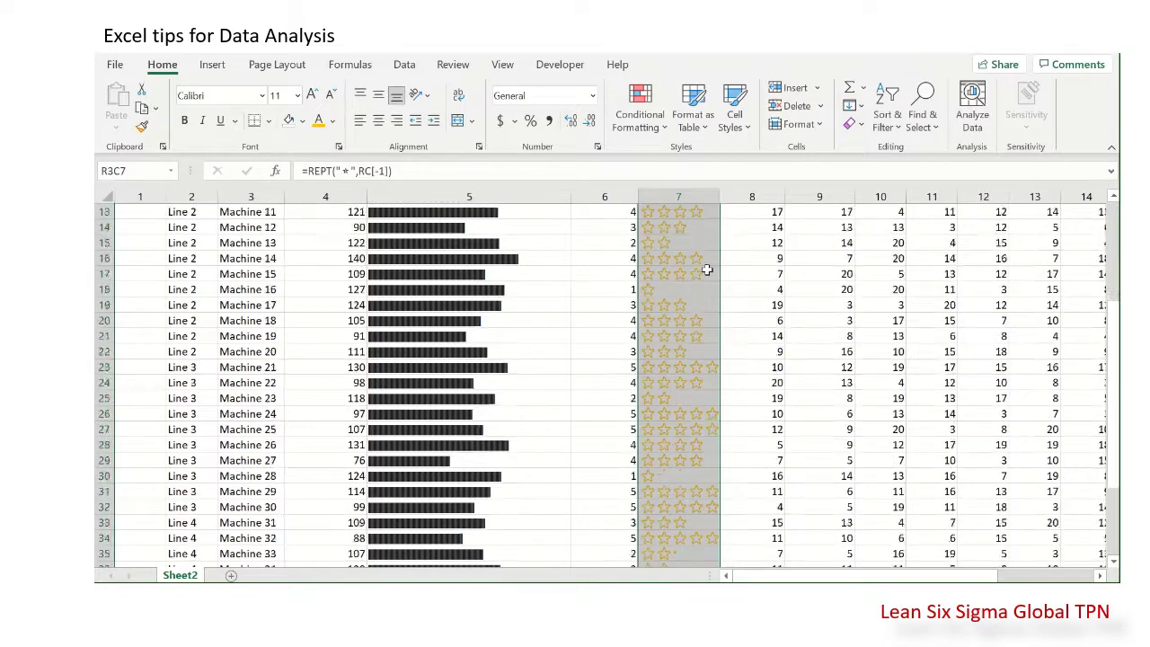
scroll(707, 269, up, 7)
scroll(707, 270, up, 1)
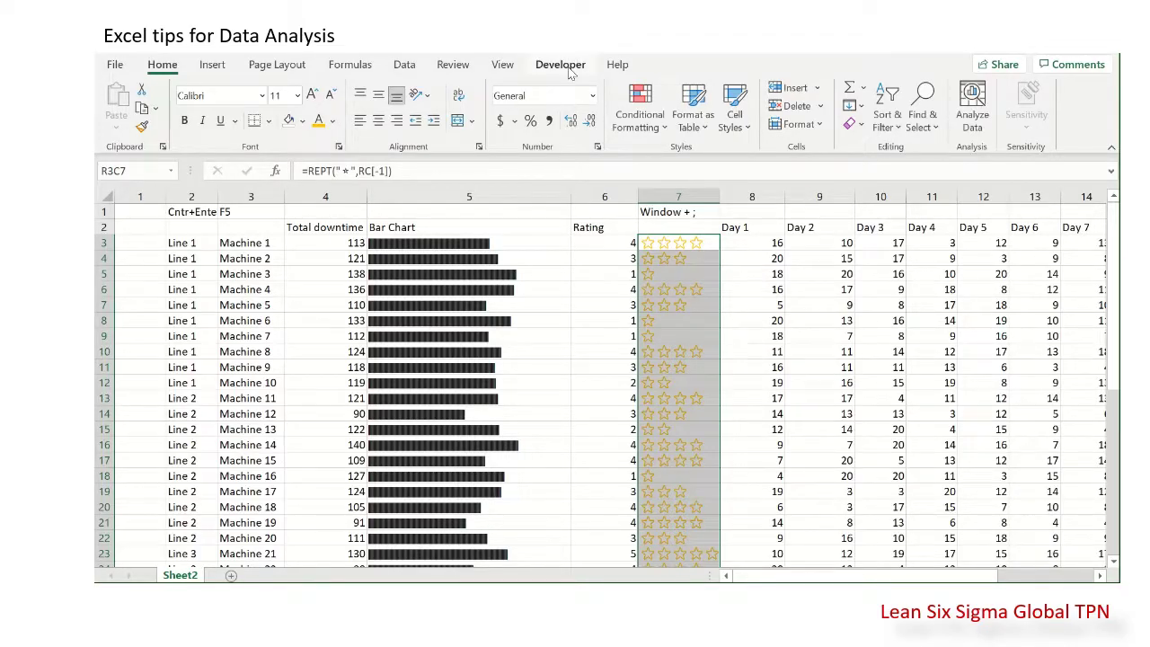
Step: Select Machine 2's rating, then launch Visual Basic from the Developer tab
click(582, 261)
click(563, 67)
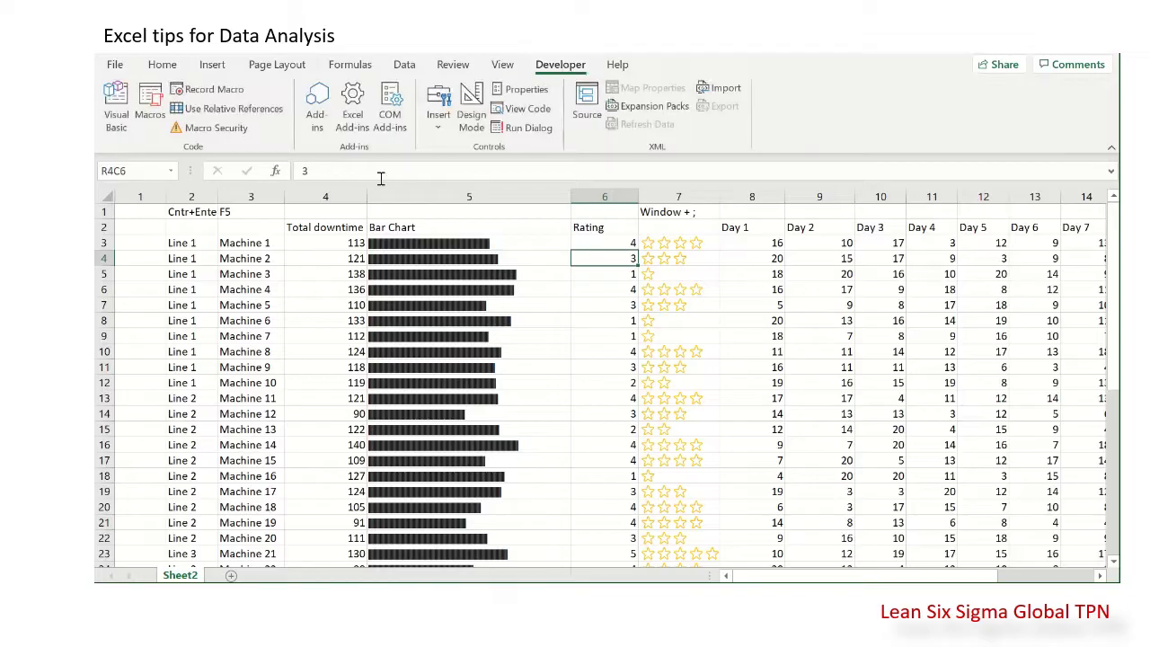
click(117, 110)
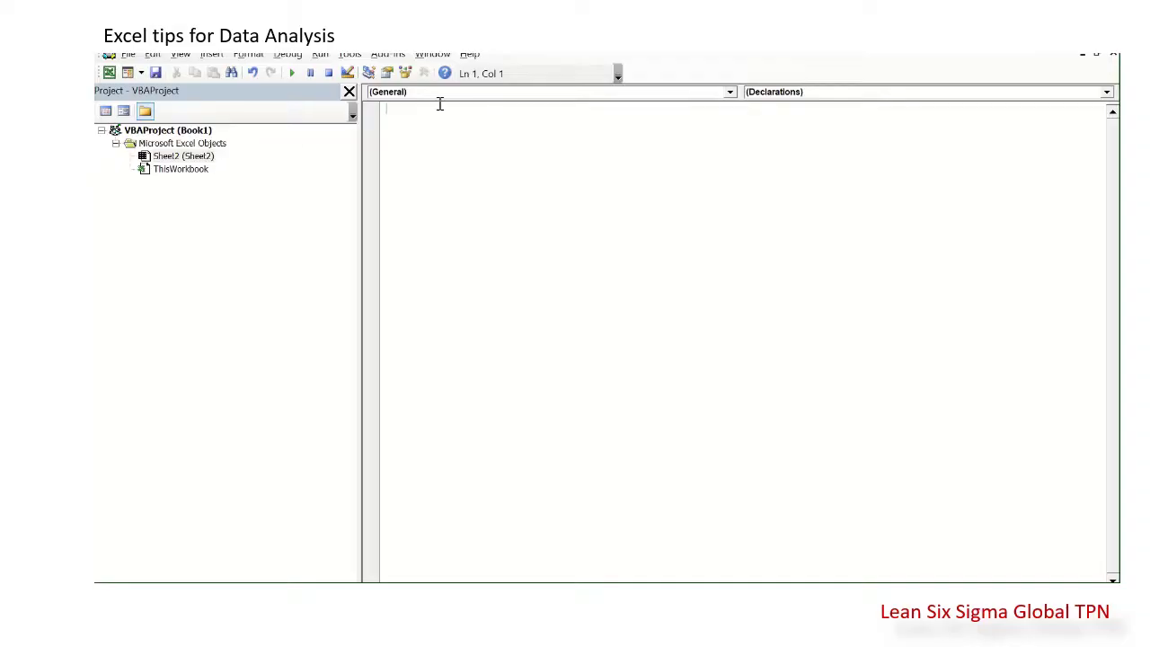
Step: Create Sheet2's Worksheet_SelectionChange procedure with Cells.Interior.ColorIndex = xlColorIndexNone
click(211, 159)
click(478, 92)
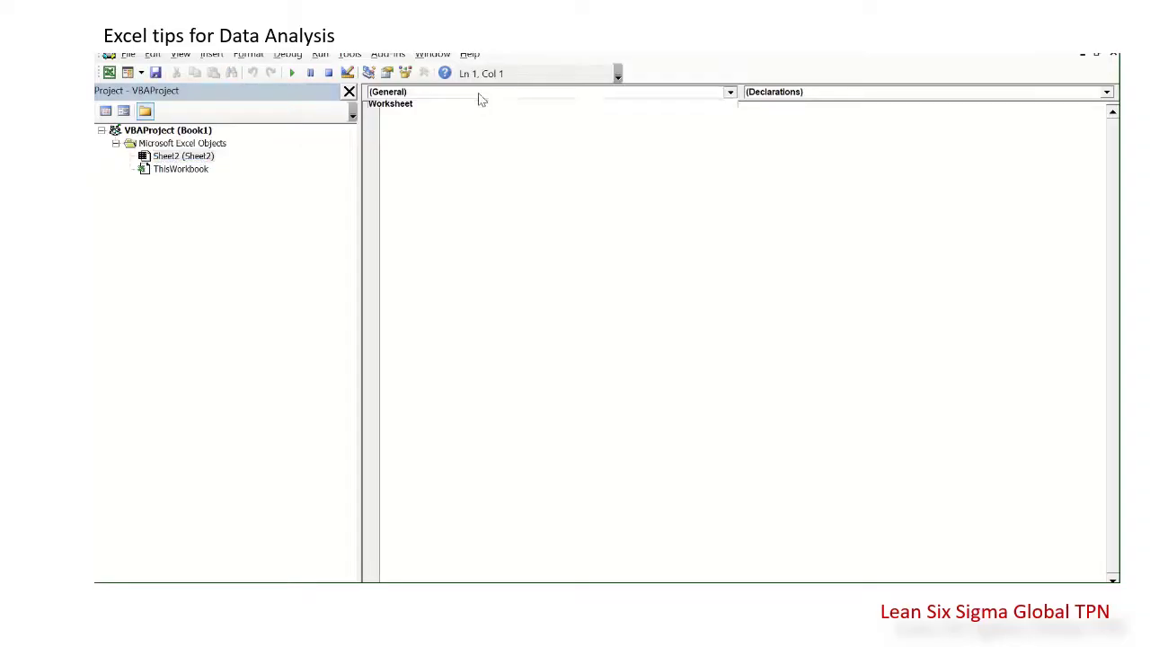
click(457, 114)
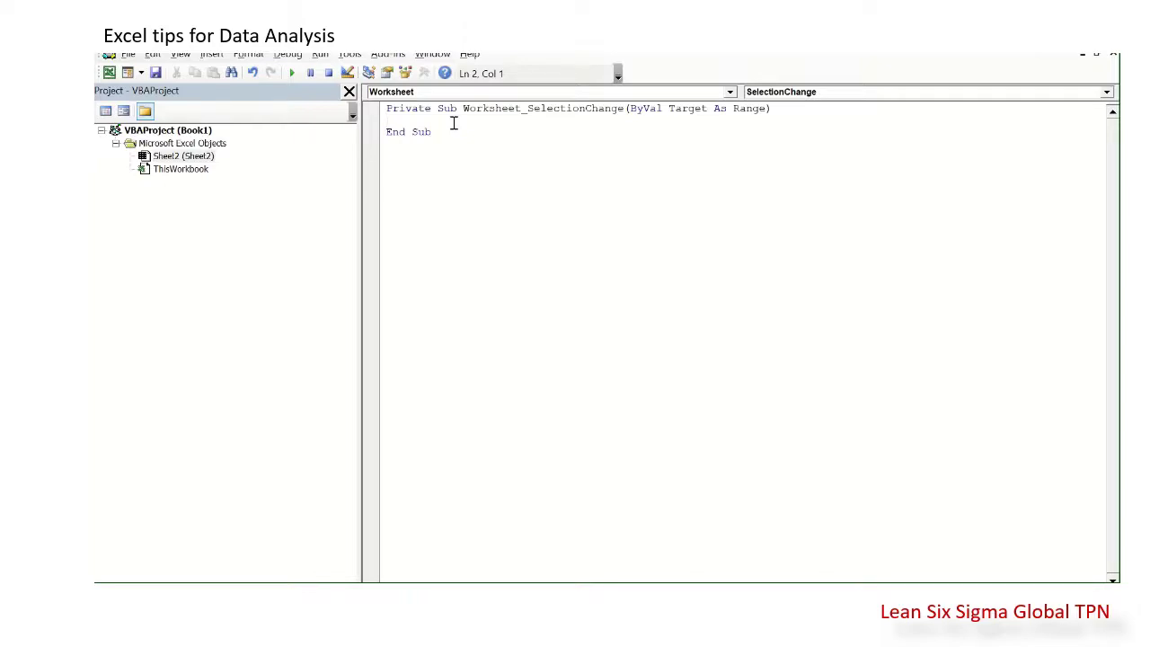
text(cells.in)
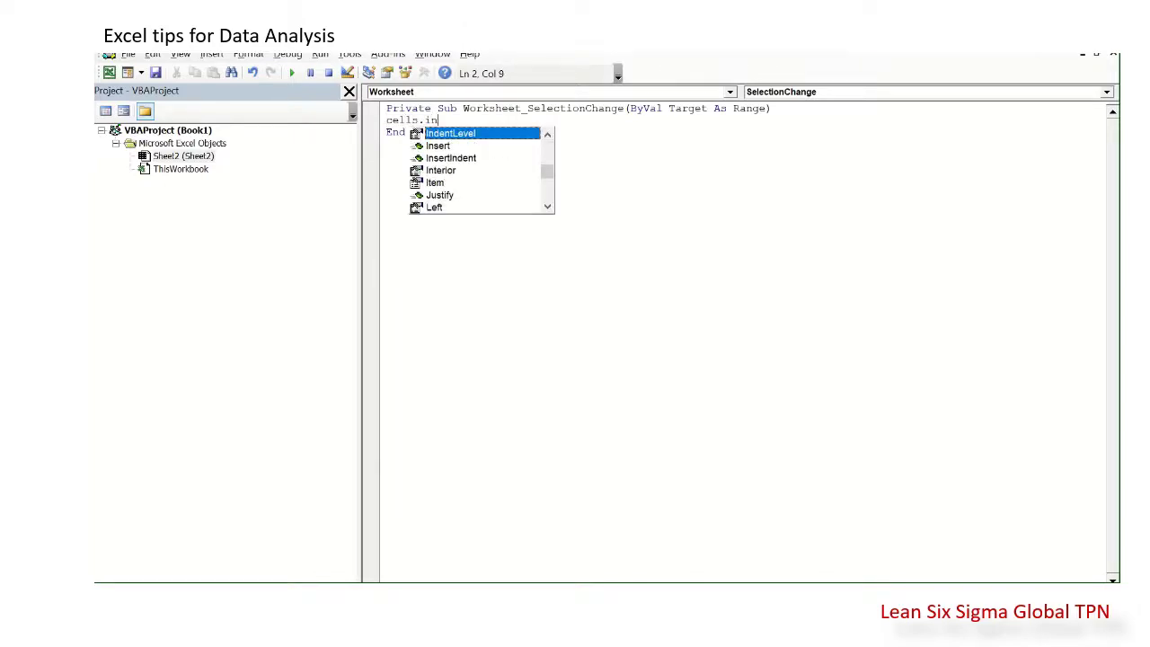
text(terior.co)
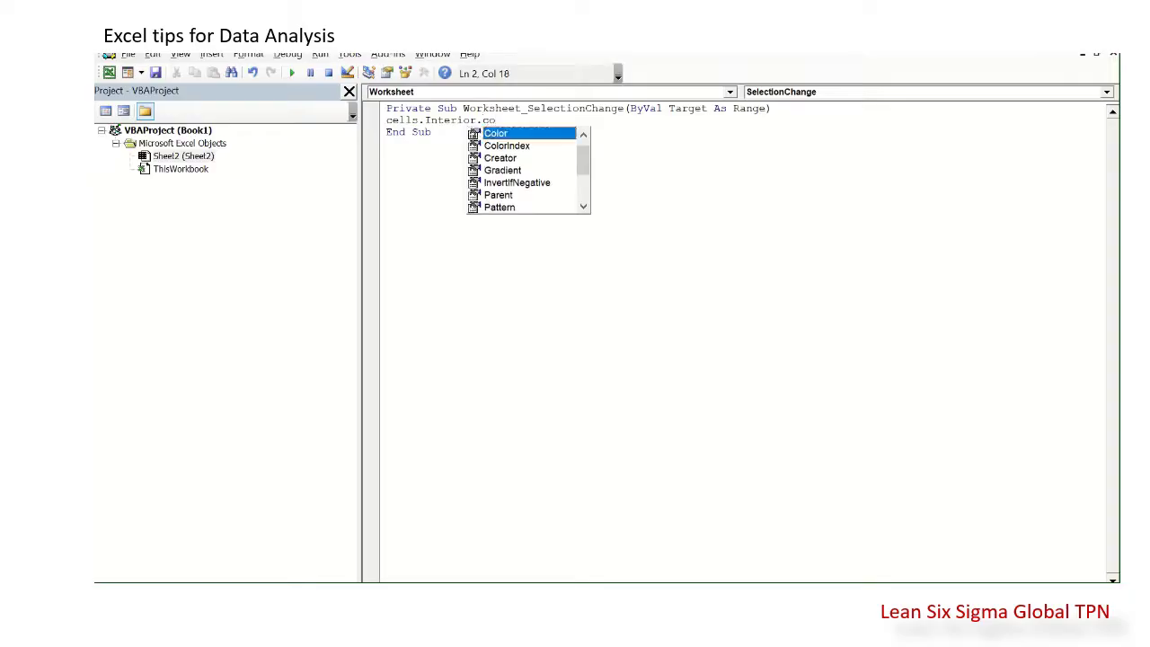
key(Down)
text(=xl)
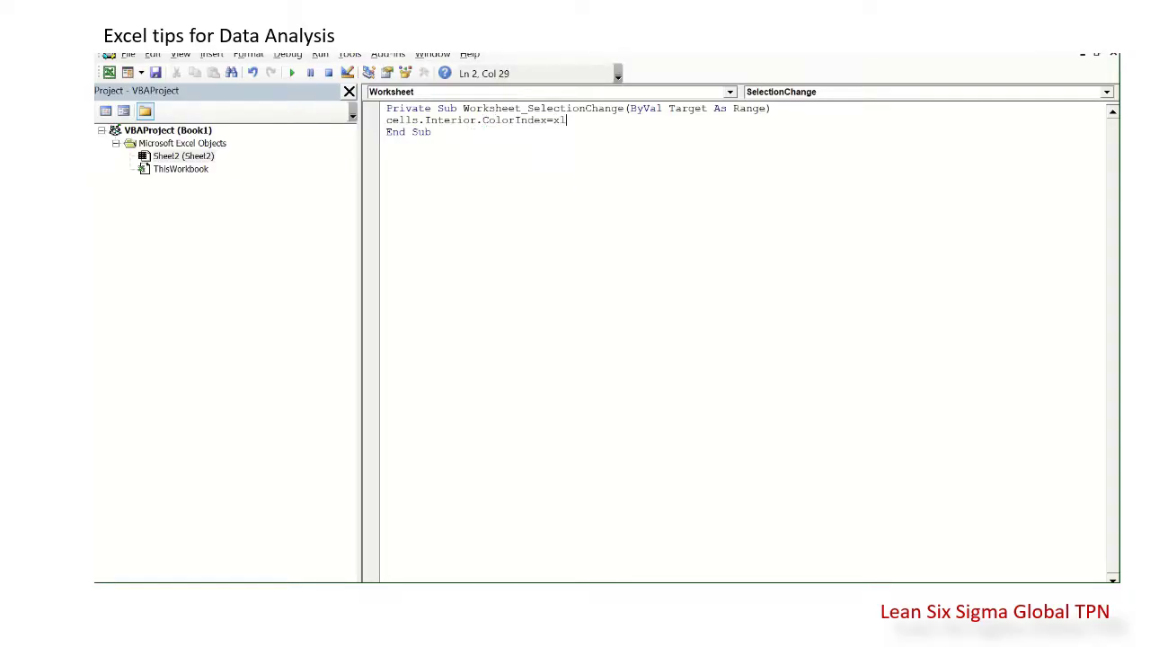
text(colorindexnone)
key(Return)
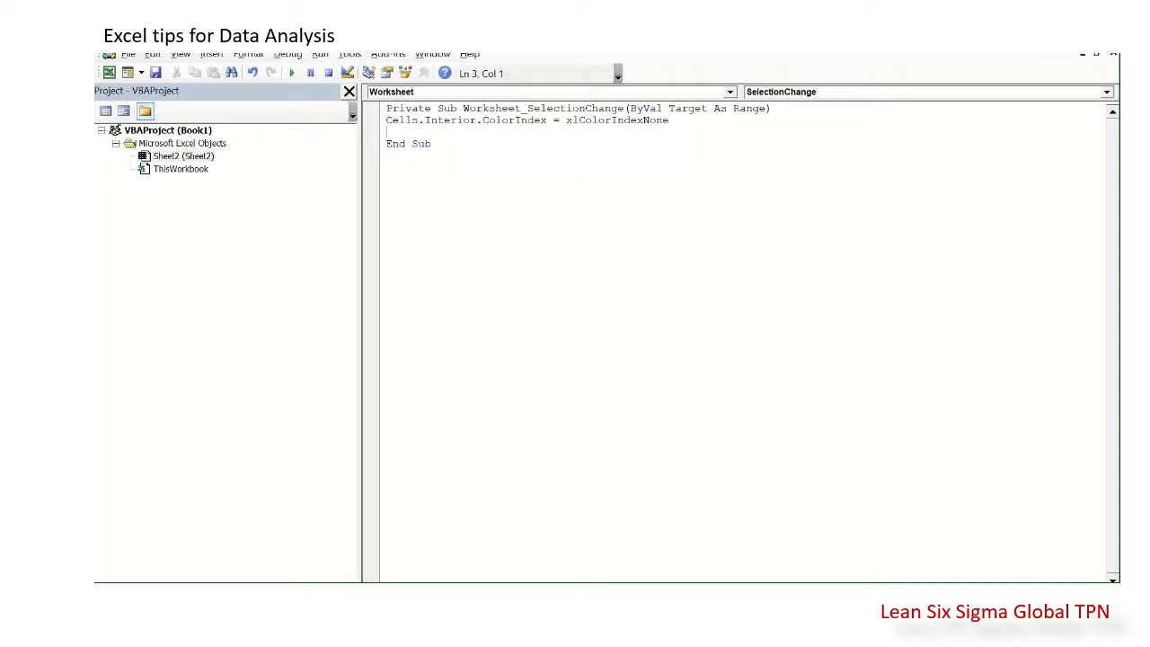
Step: Start the line setting Target.EntireColumn.Interior.ColorIndex
text(target.)
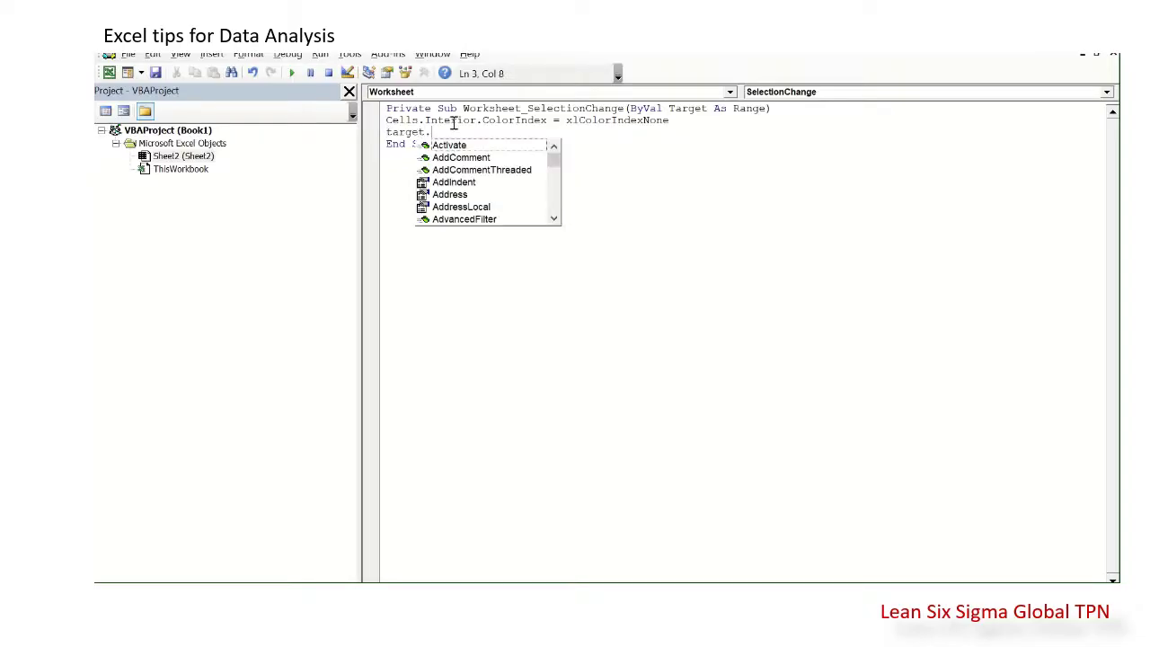
text(en)
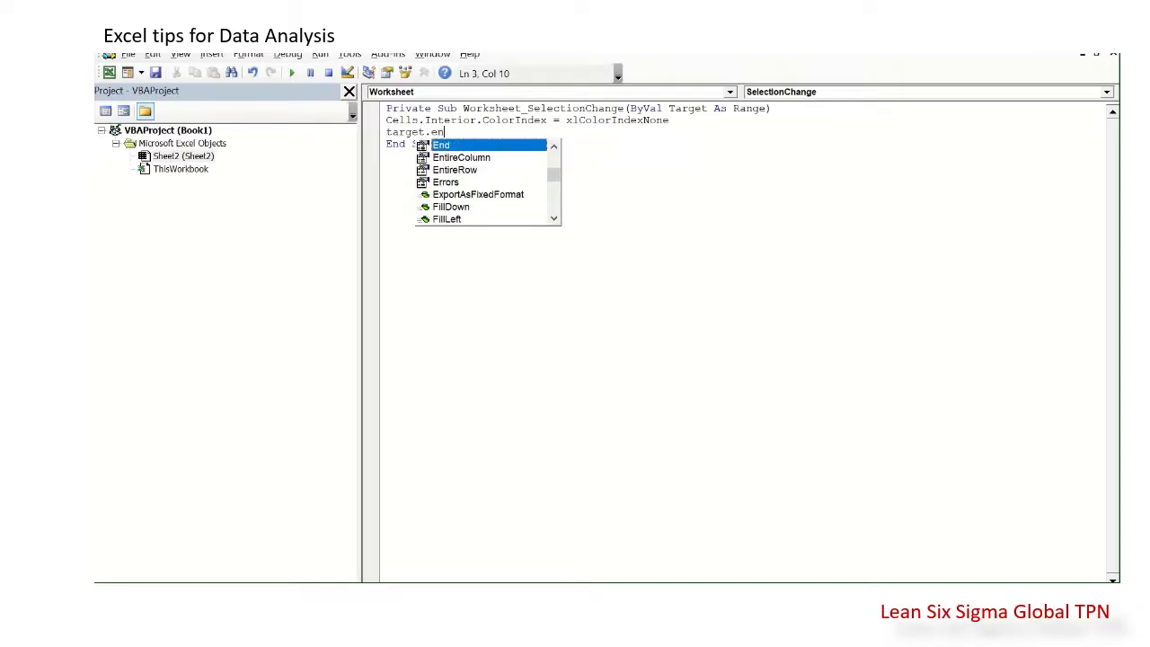
key(Down)
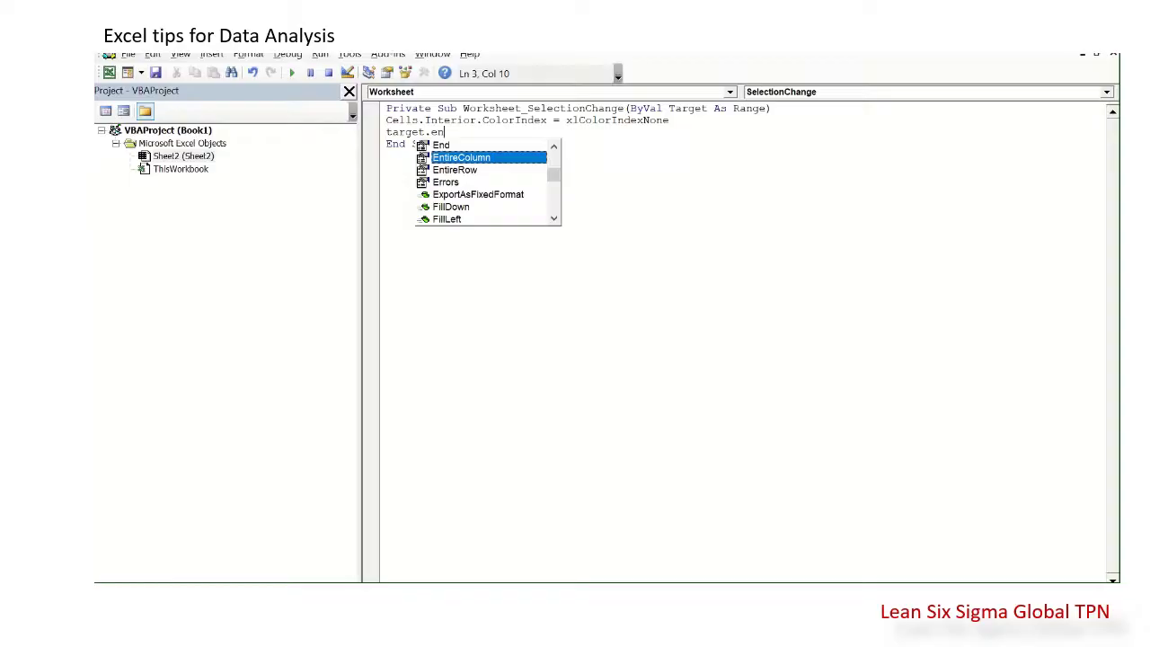
text(.)
text(Interior.col)
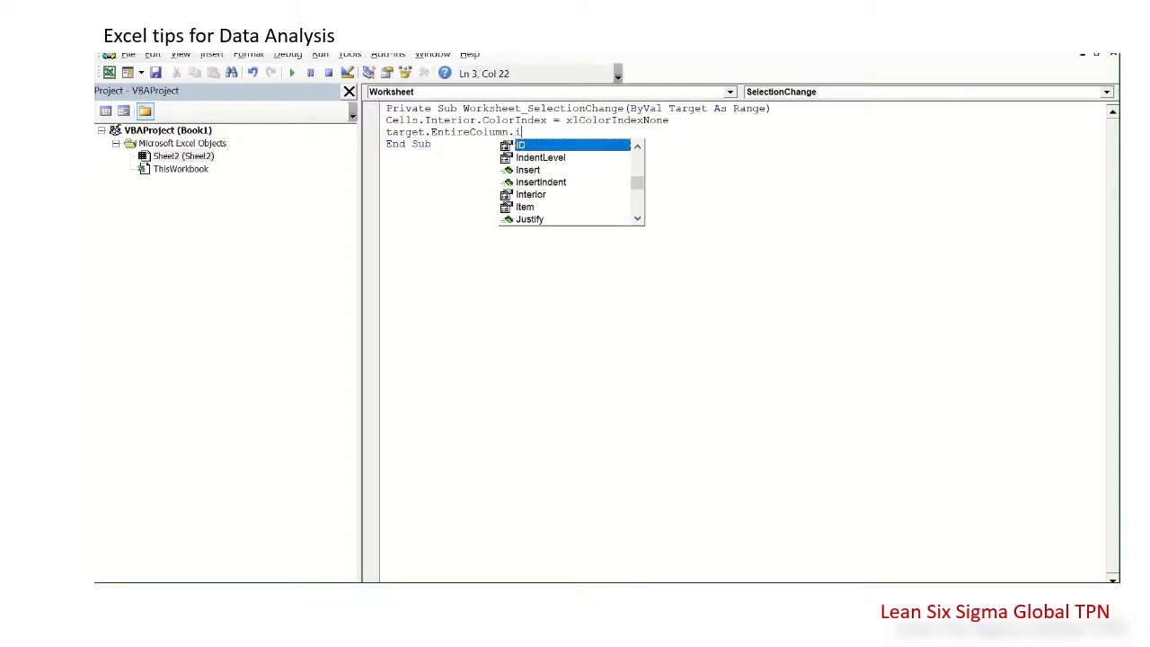
text(o)
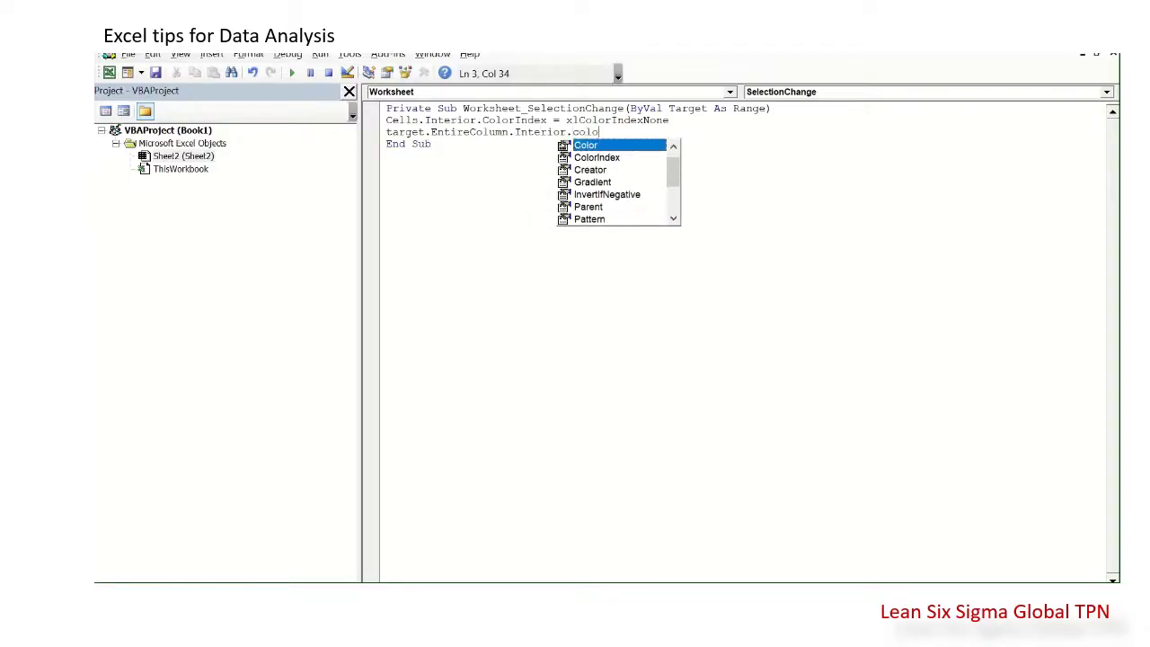
key(Down)
Step: Finish the column colour at 19 and add Target.EntireRow.Interior.Color = 19
text(= 19)
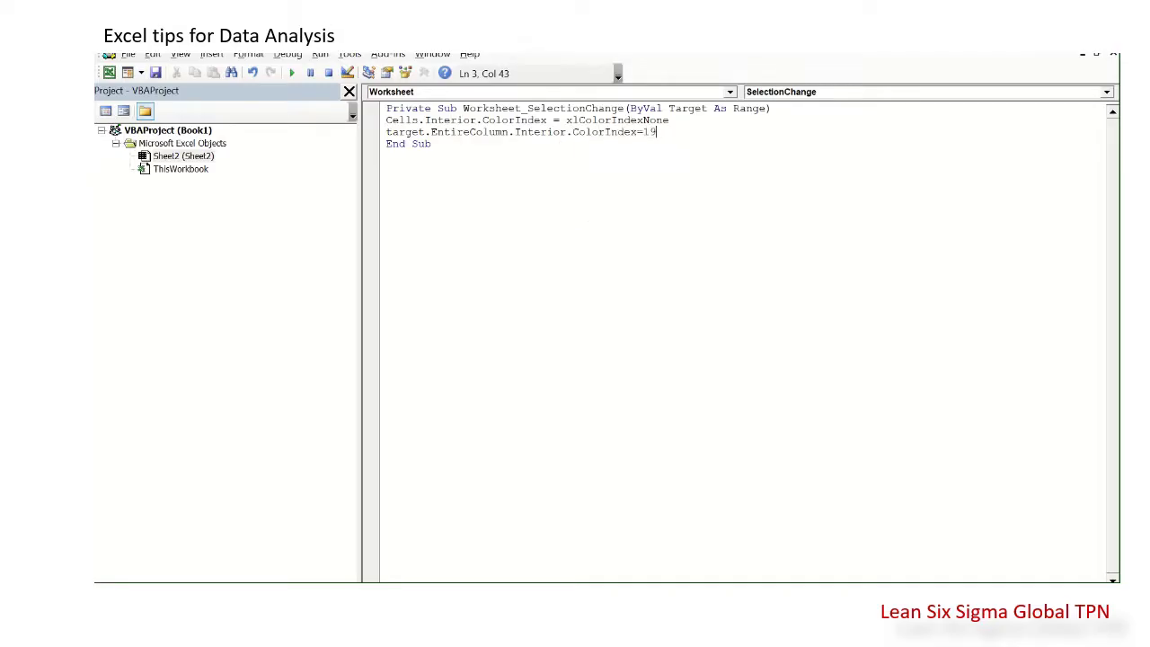
key(Return)
text(target.en)
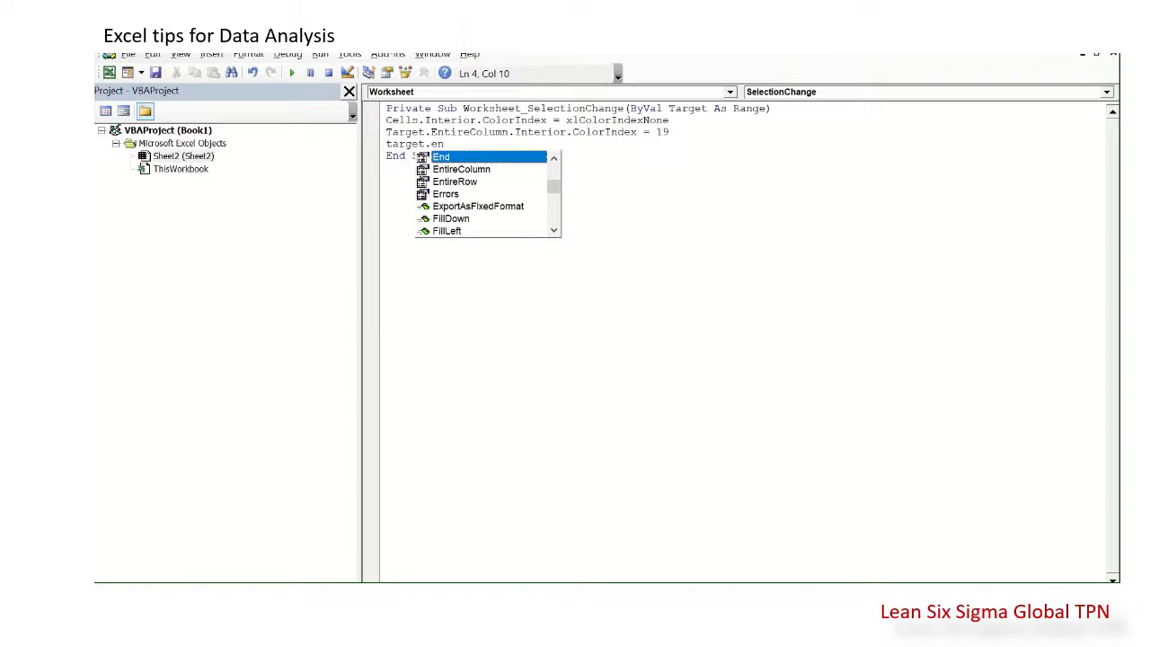
text(ti)
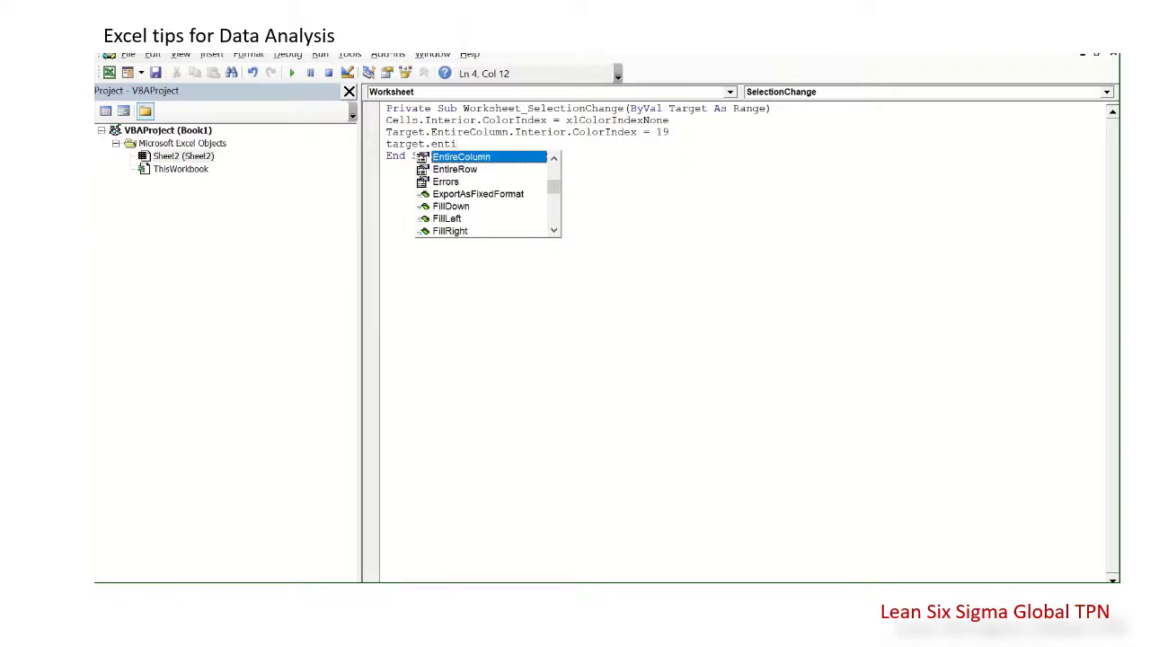
key(Down)
text(.ineter)
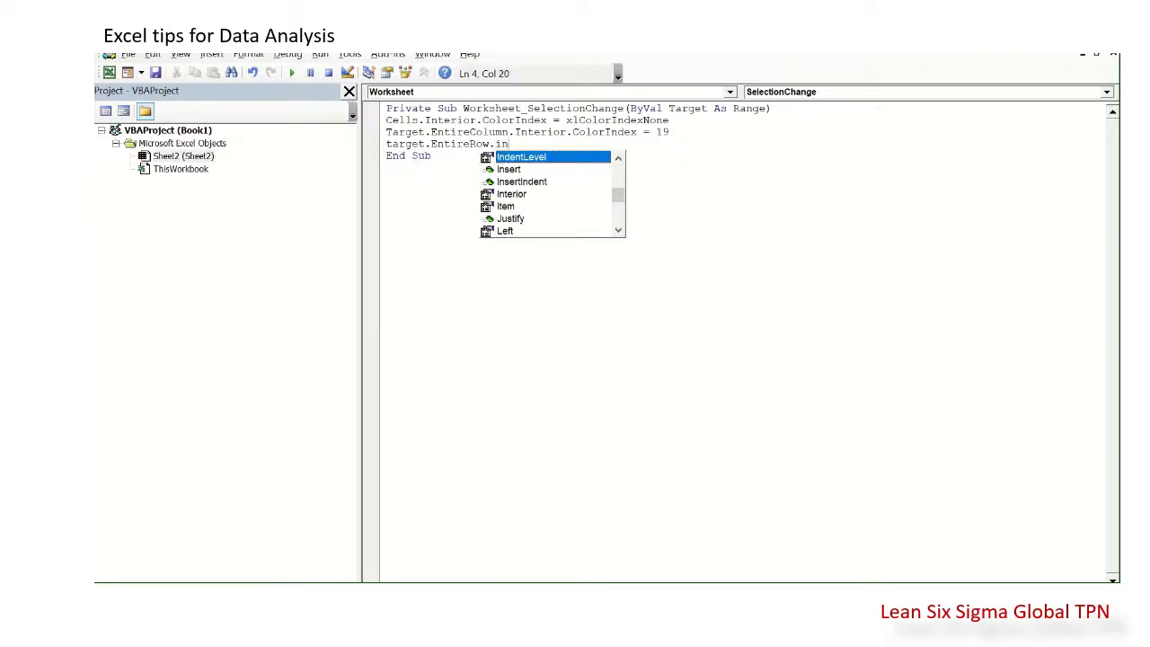
key(BackSpace)
key(BackSpace)
key(BackSpace)
key(BackSpace)
key(BackSpace)
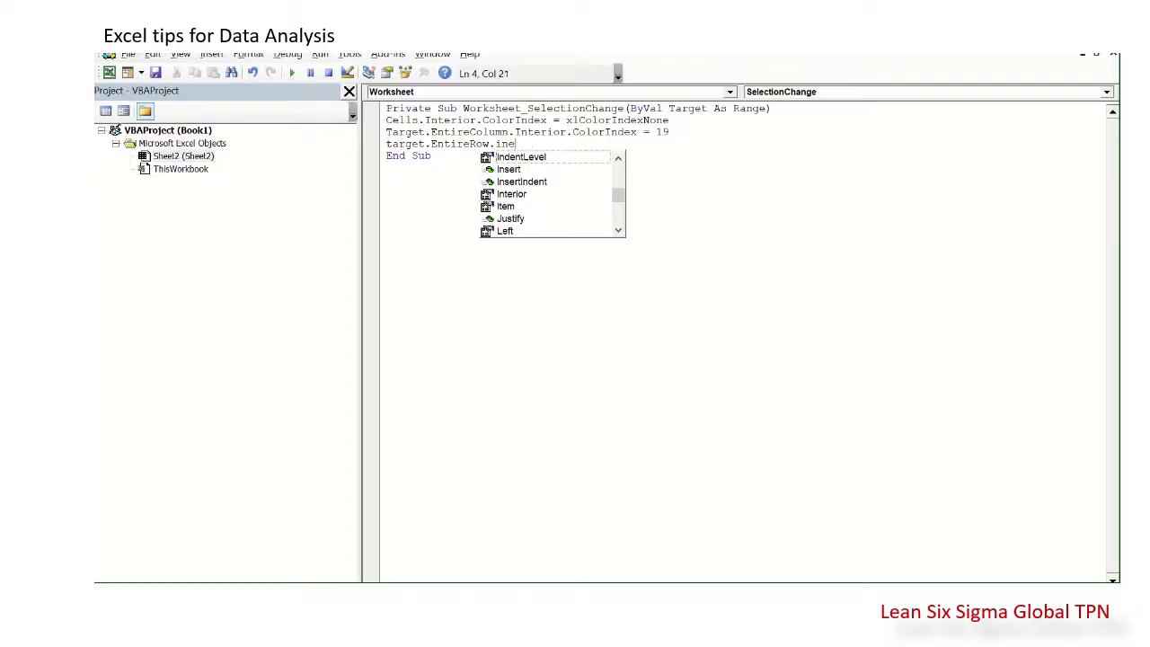
text(nterior.col)
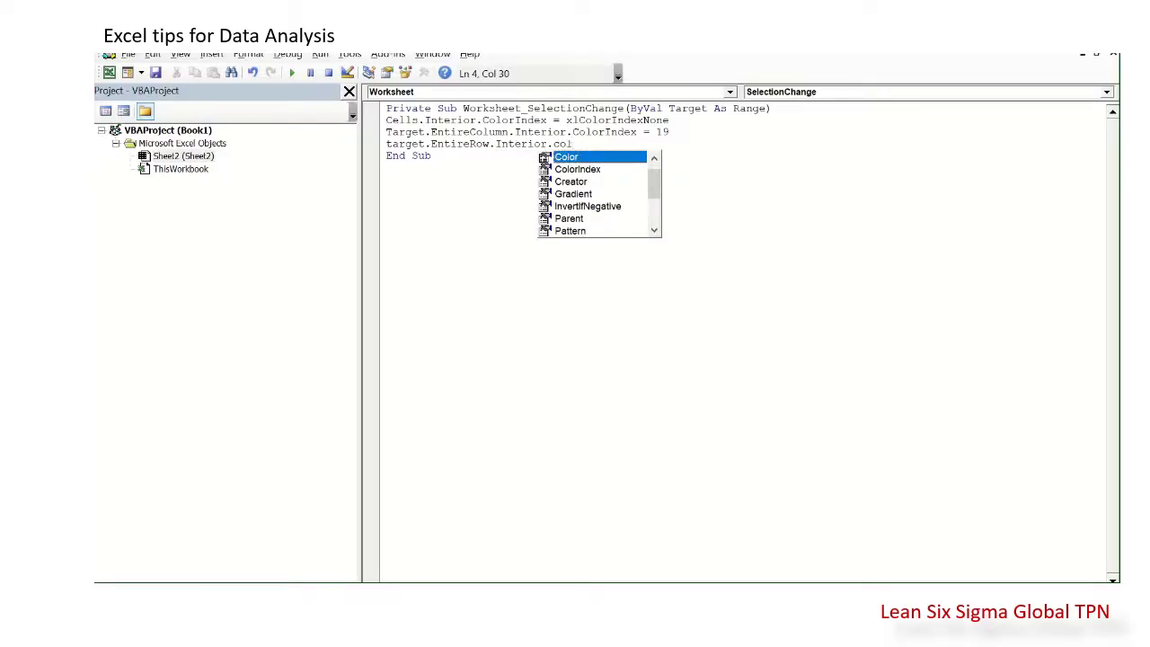
text(=19)
key(Return)
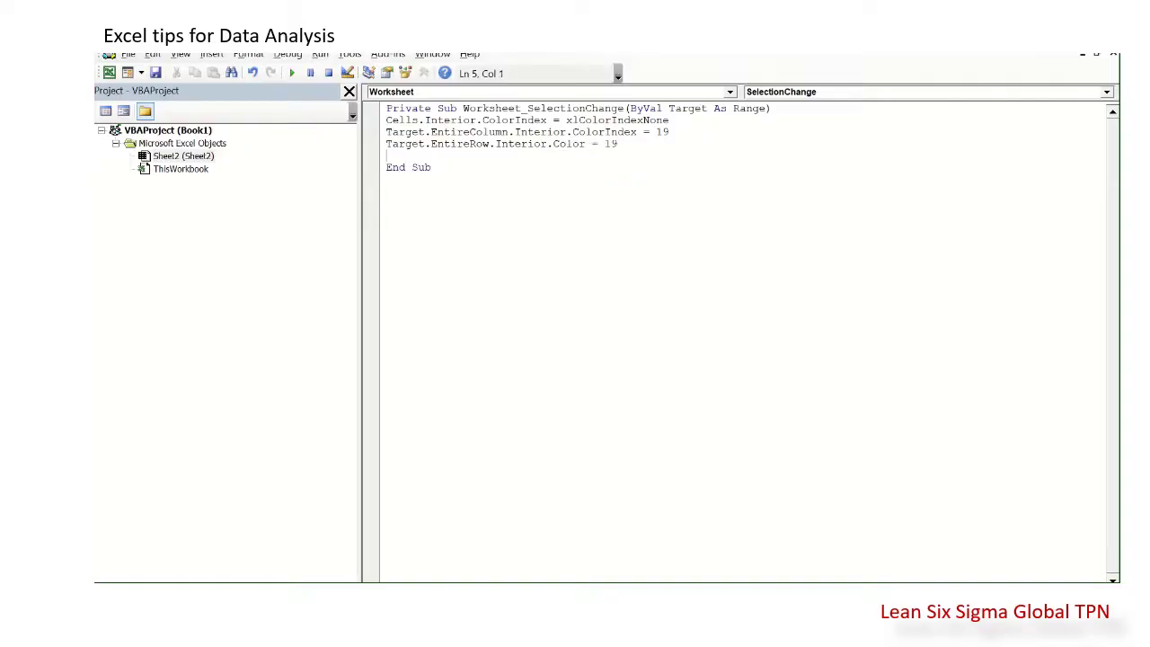
Step: Add Target.Interior.ColorIndex = xlColorIndexNone so the selected cell stays unfilled
text(target.in)
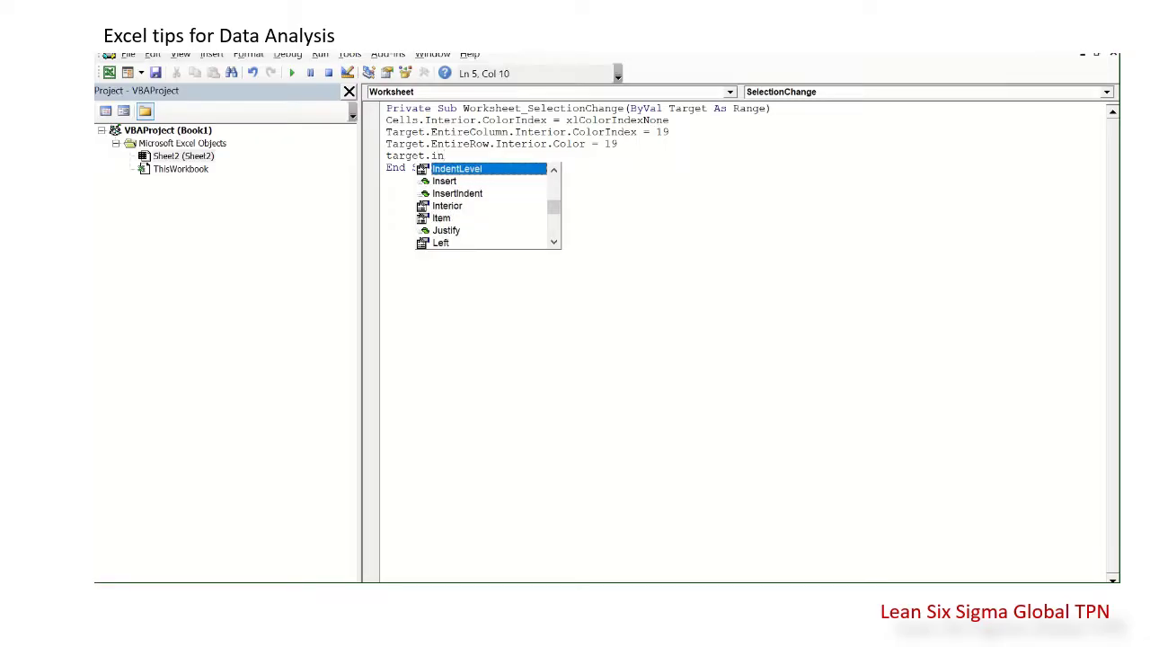
text(t)
text(erior.co)
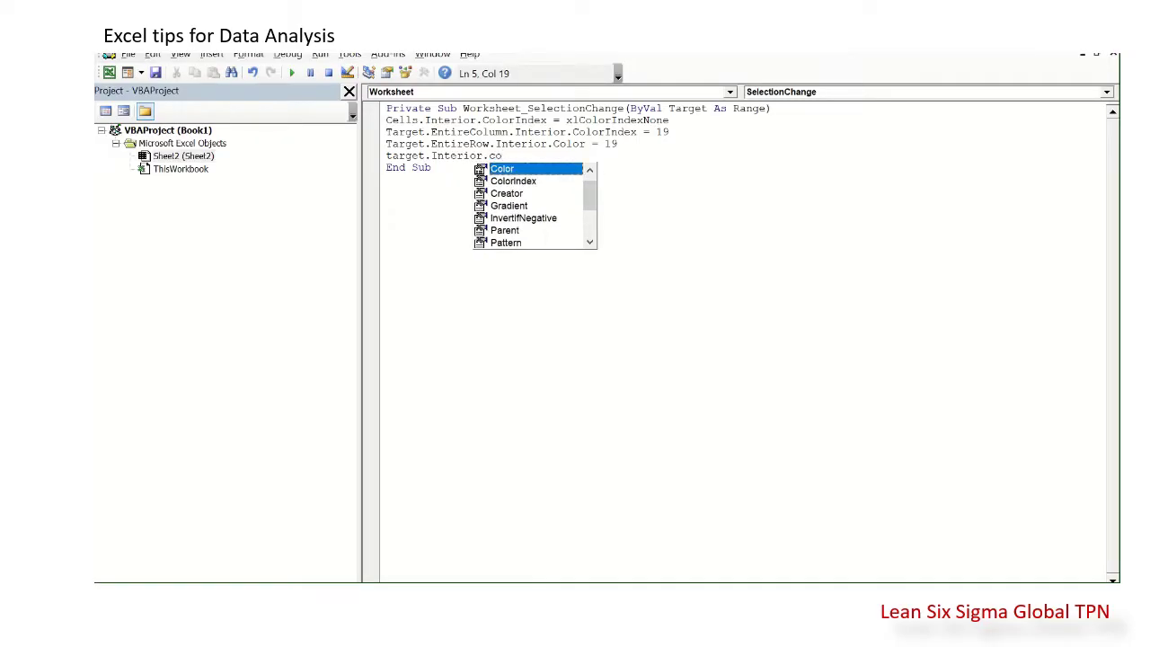
key(Down)
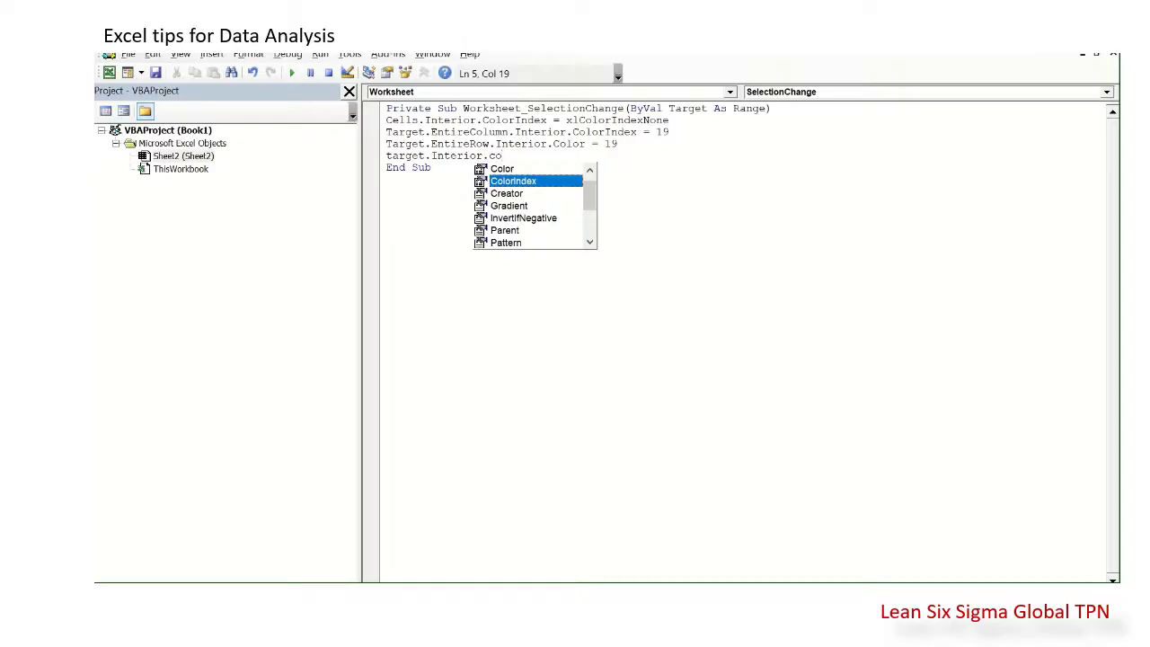
text(lorIndex=xlcol)
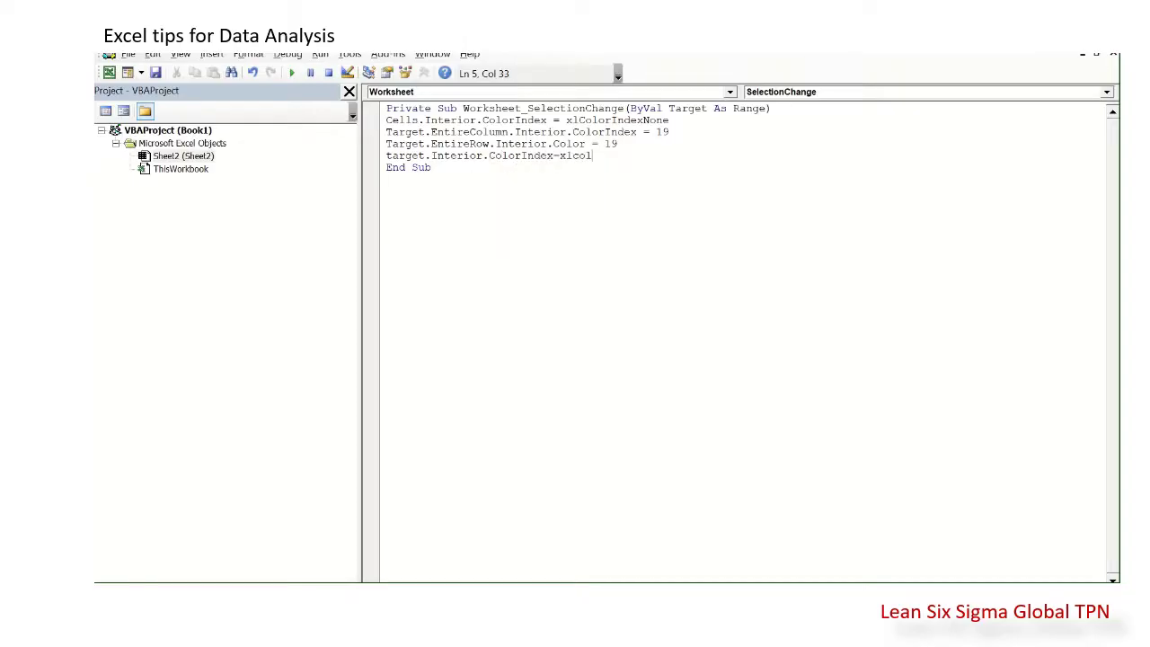
text(orindexnone)
key(Return)
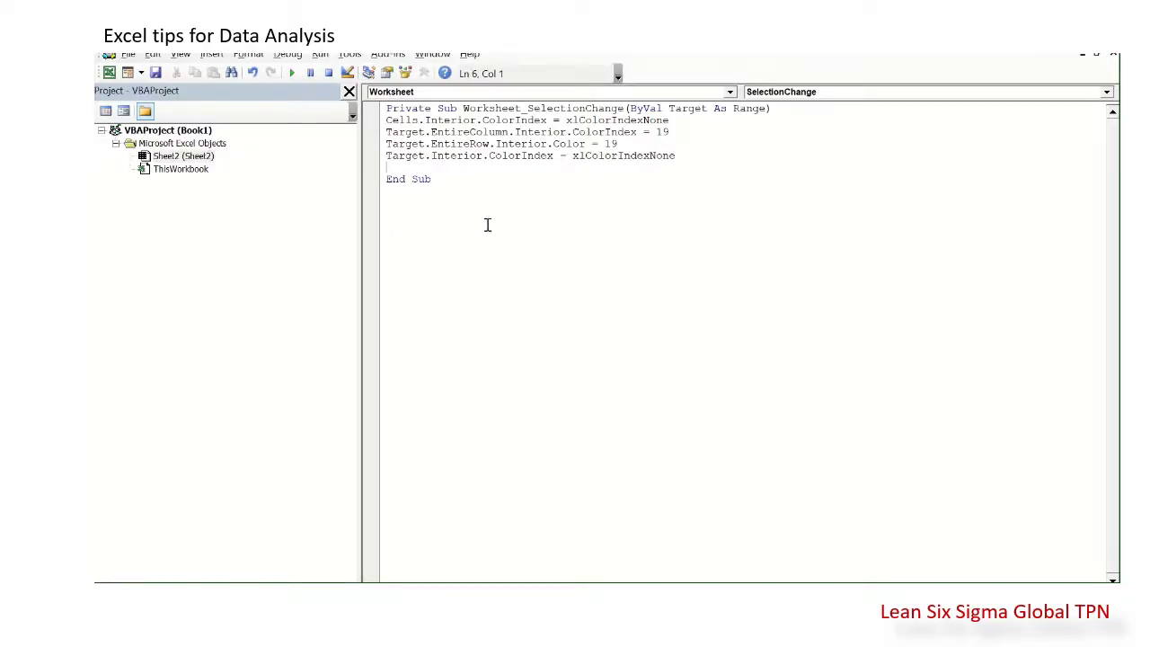
Step: Test the highlight code by selecting several worksheet cells, showing the row turning black
key(alt+F11)
click(780, 350)
click(819, 398)
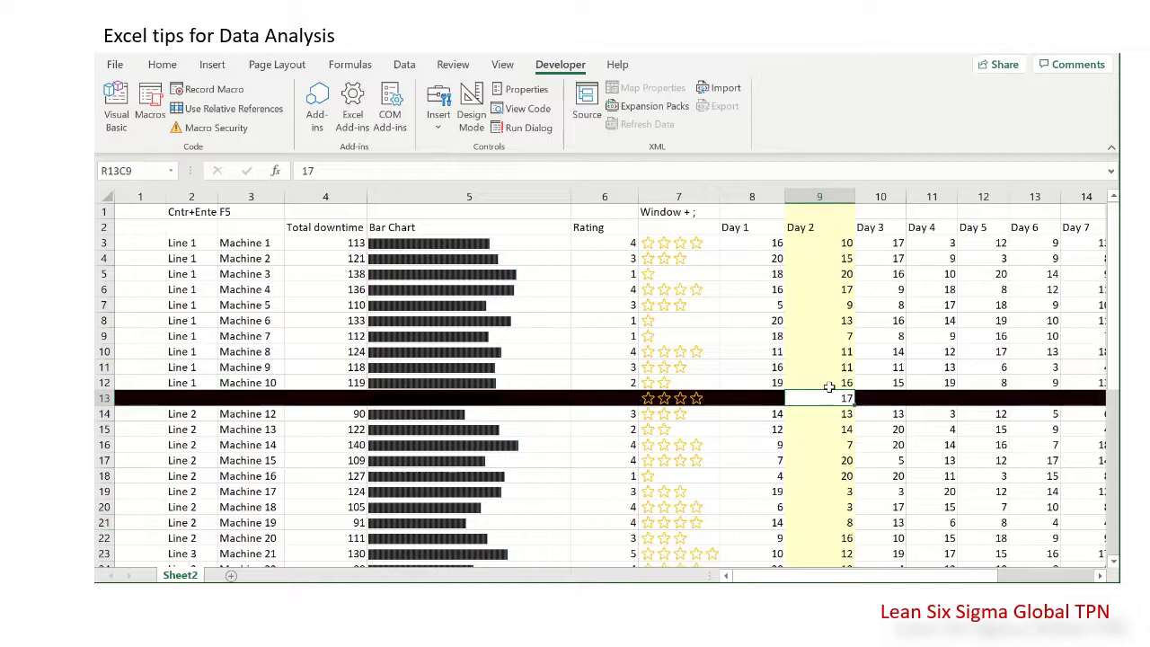
click(832, 369)
click(817, 323)
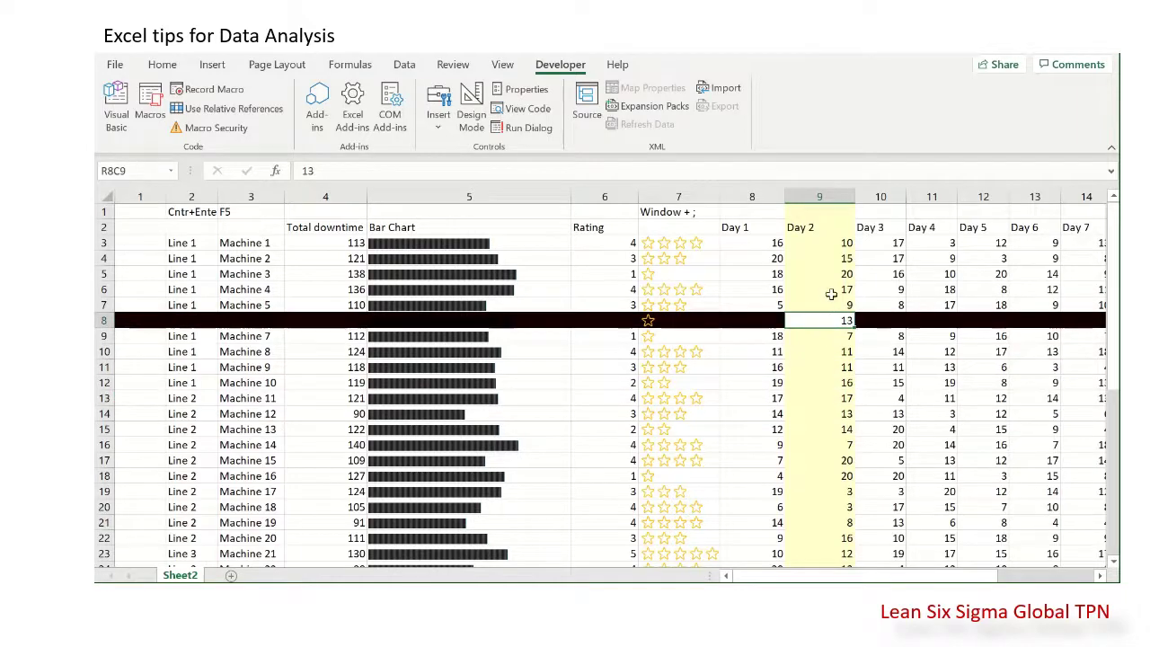
click(830, 294)
click(896, 398)
Step: Change the row's Color property to ColorIndex on line 4 of the VBA code
key(alt+F11)
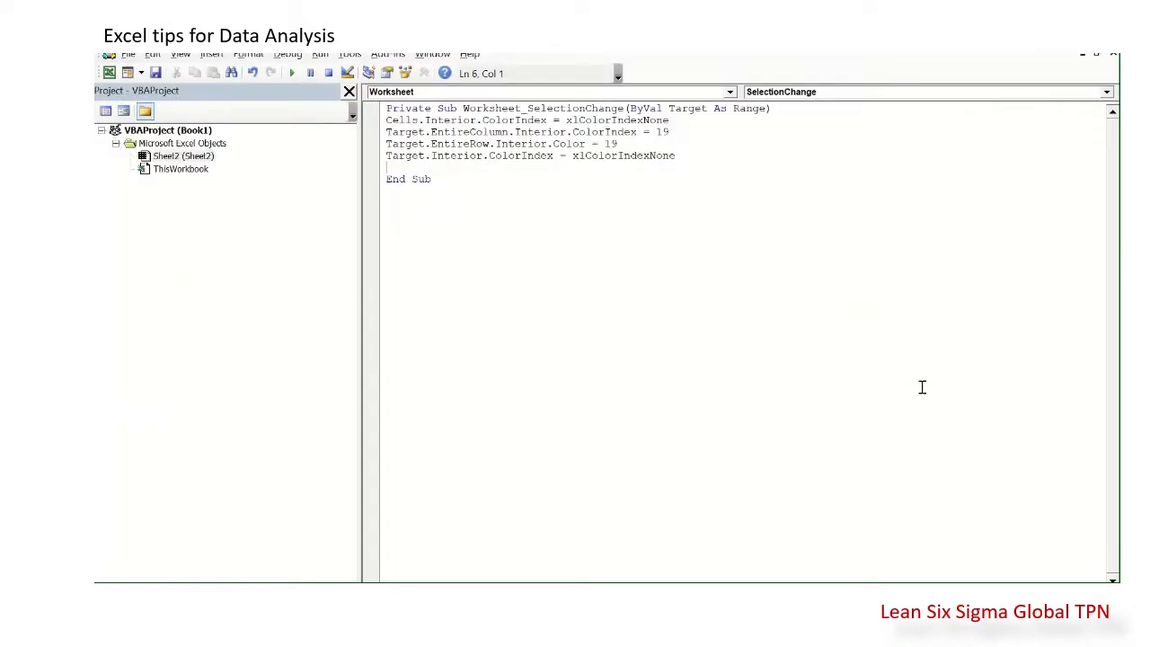
click(584, 146)
text(index)
Step: Retest by selecting cells to confirm the whole row and column shade light yellow
key(alt+F11)
click(826, 431)
click(884, 440)
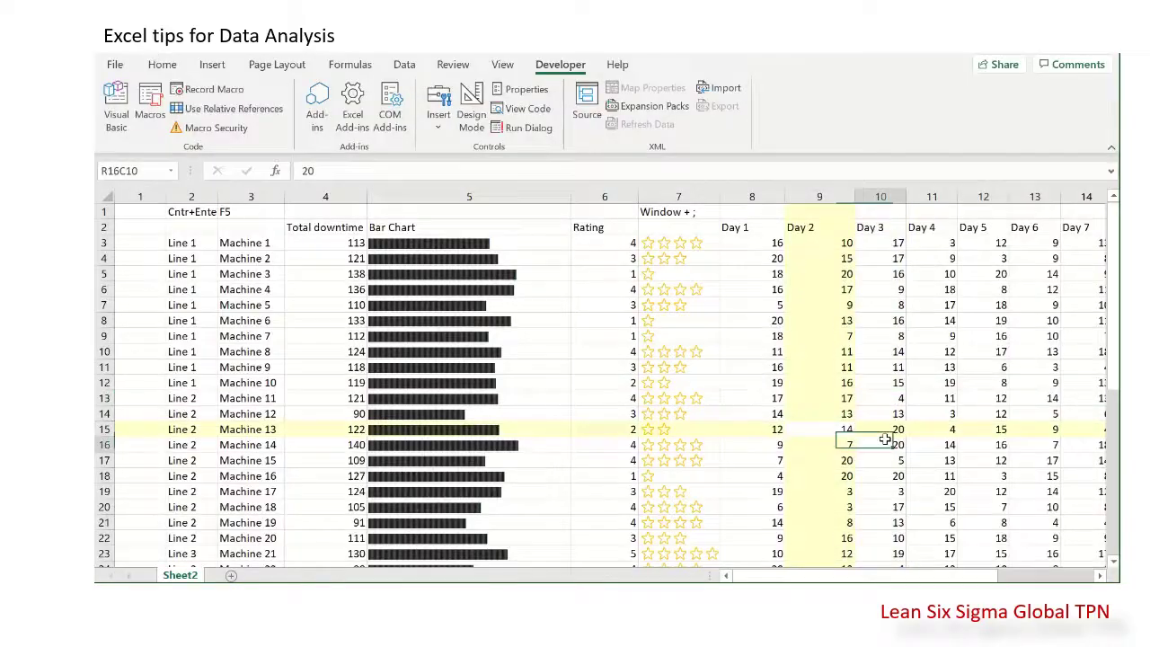
click(932, 489)
scroll(931, 478, down, 1)
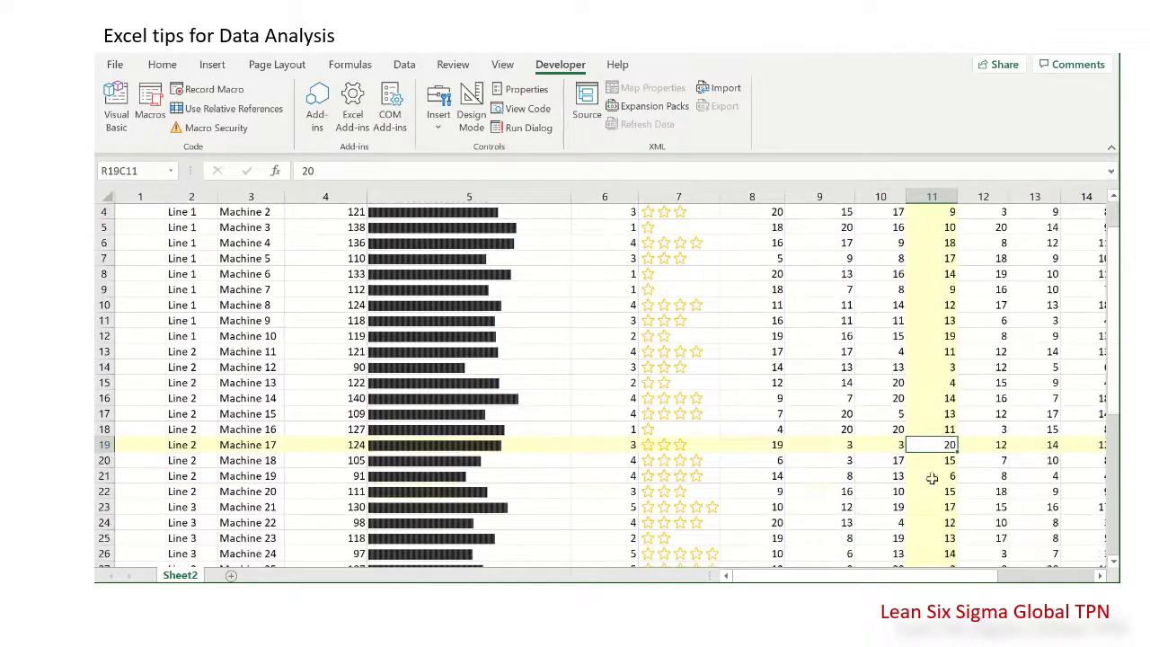
scroll(854, 404, up, 1)
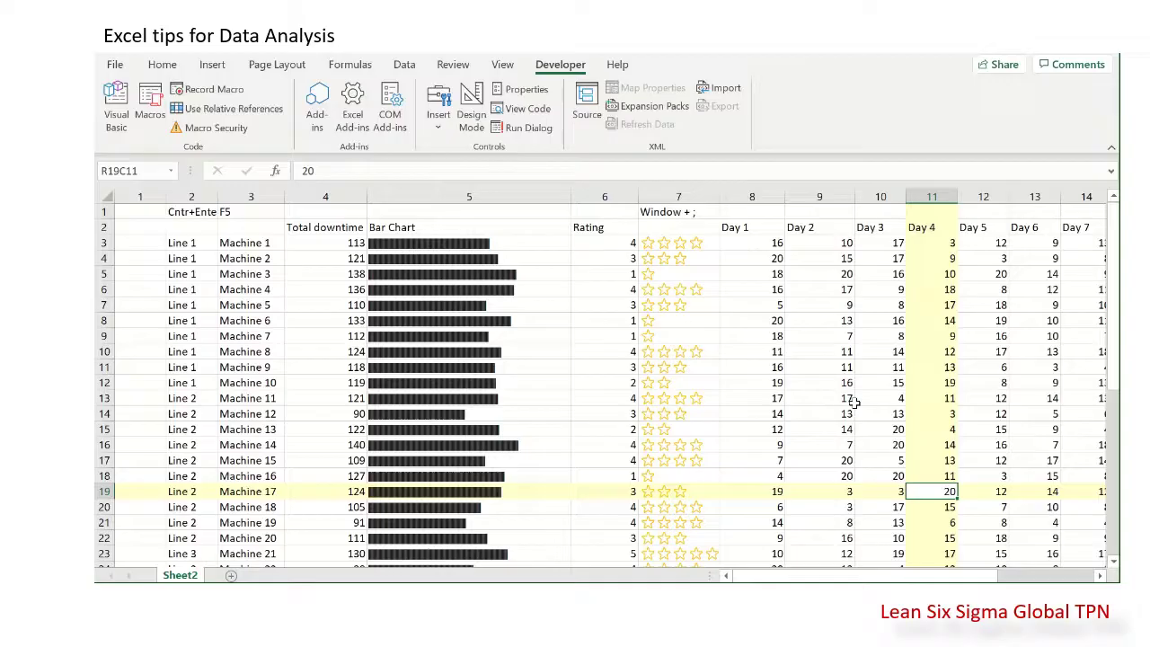